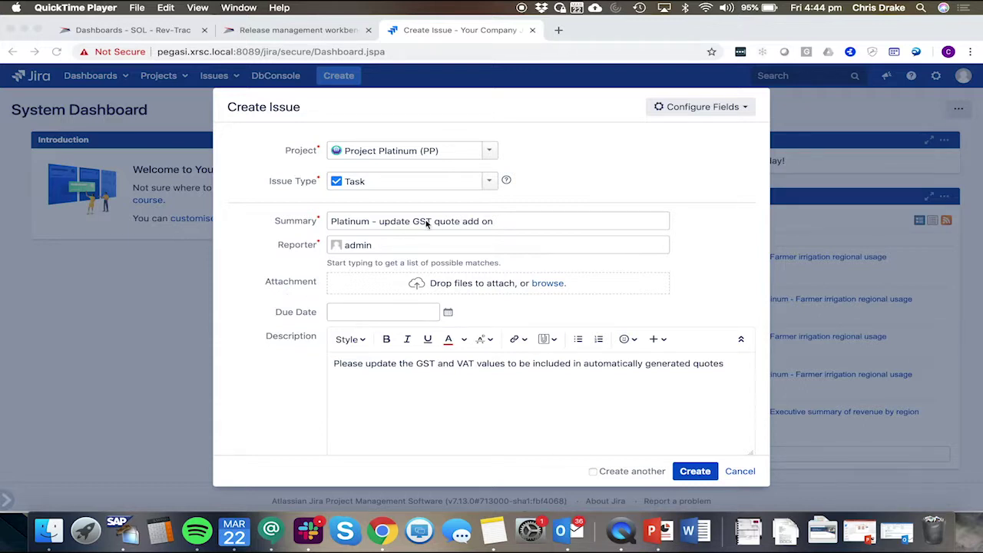
# Create the drafted "Platinum - update GST quote add on" task, move it to In Progress in its workflow, and reload it
pyautogui.click(695, 470)
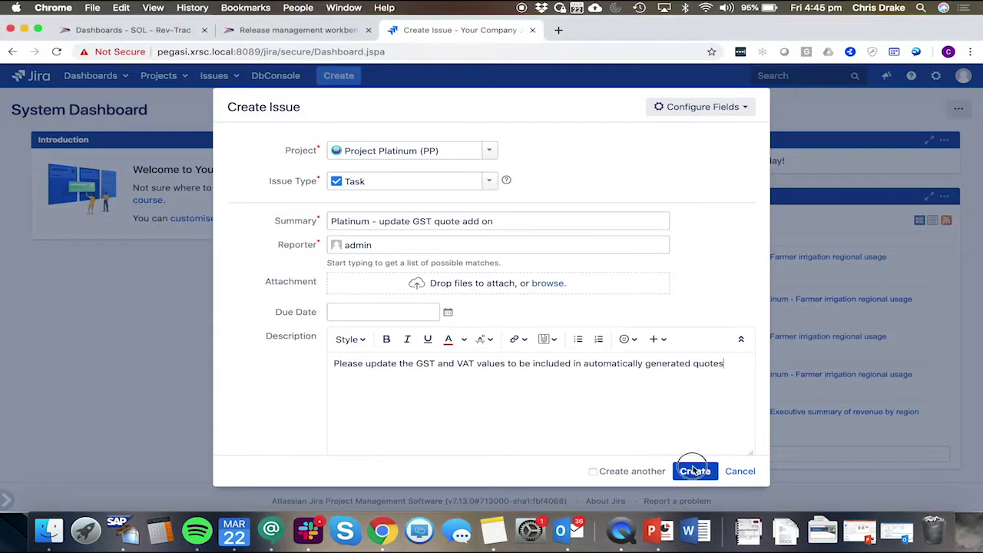
pyautogui.click(694, 470)
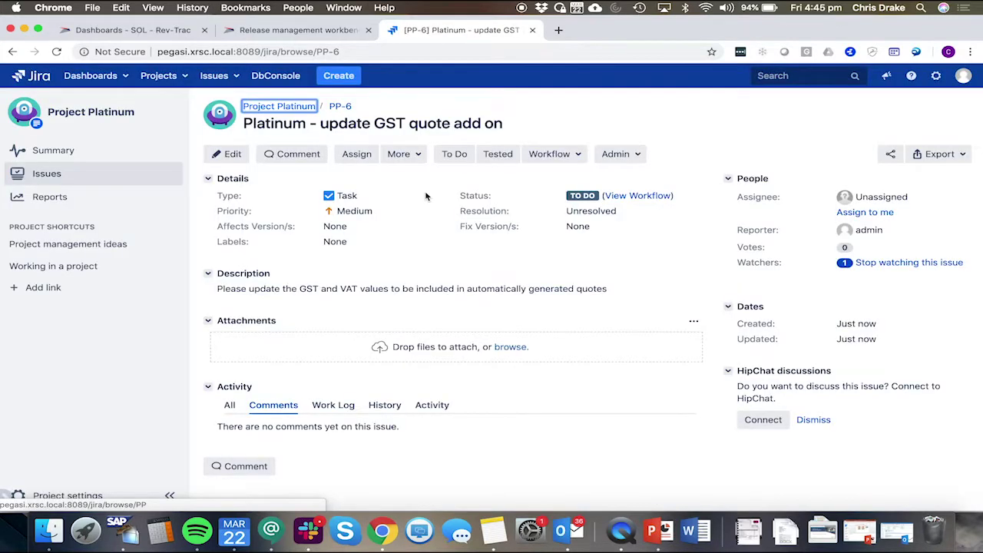
pyautogui.click(566, 153)
pyautogui.click(508, 178)
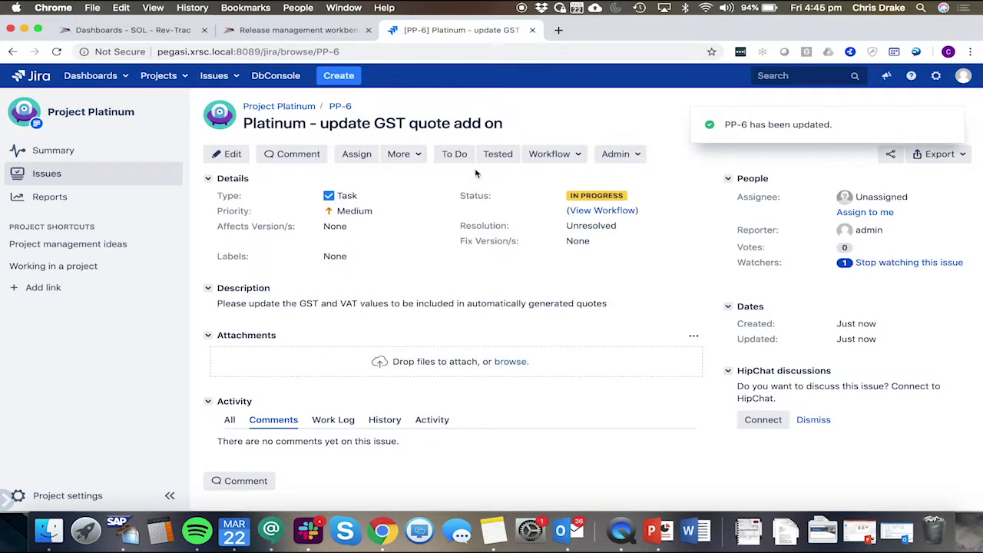
pyautogui.click(57, 52)
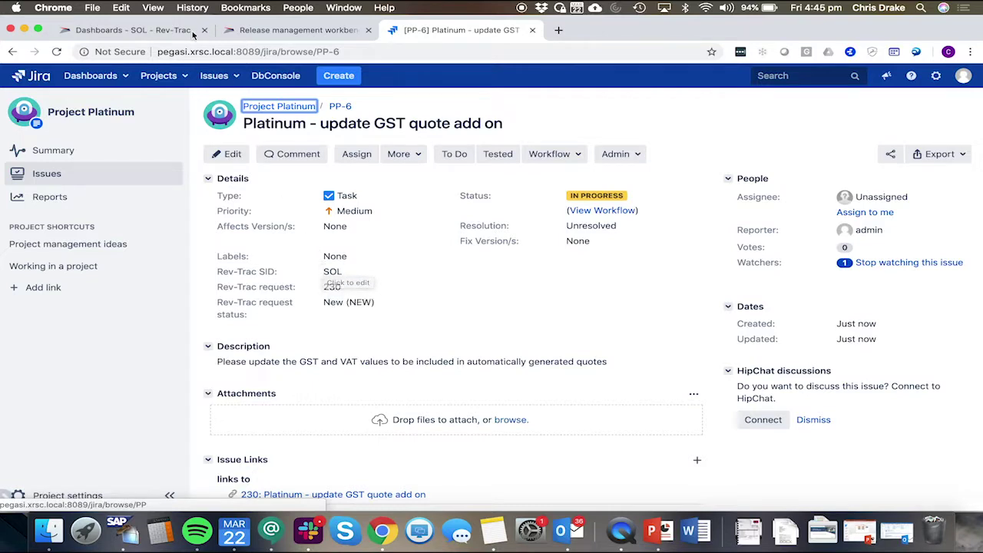
# Switch to the Rev-Trac dashboard and open request 230 through the request search
pyautogui.click(164, 31)
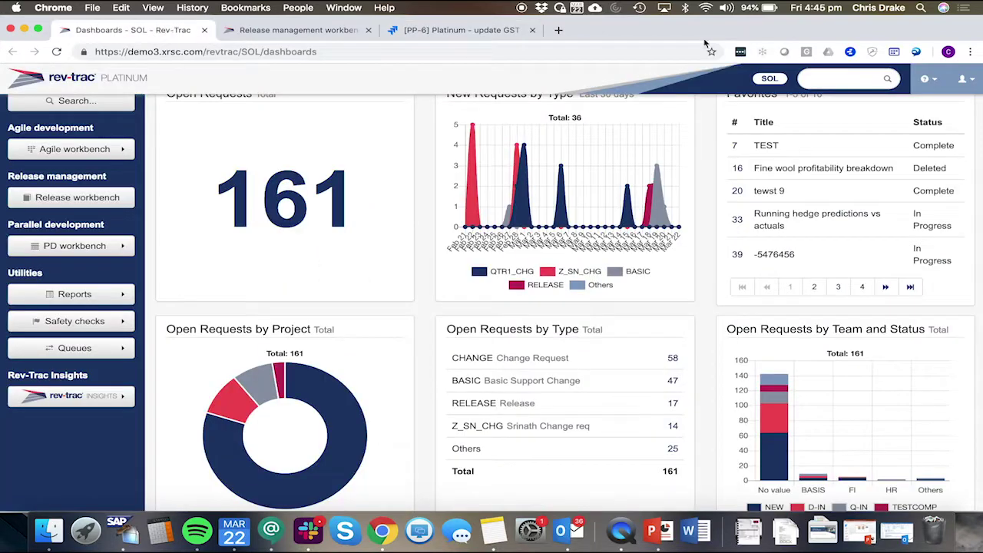
pyautogui.click(809, 80)
pyautogui.write('230')
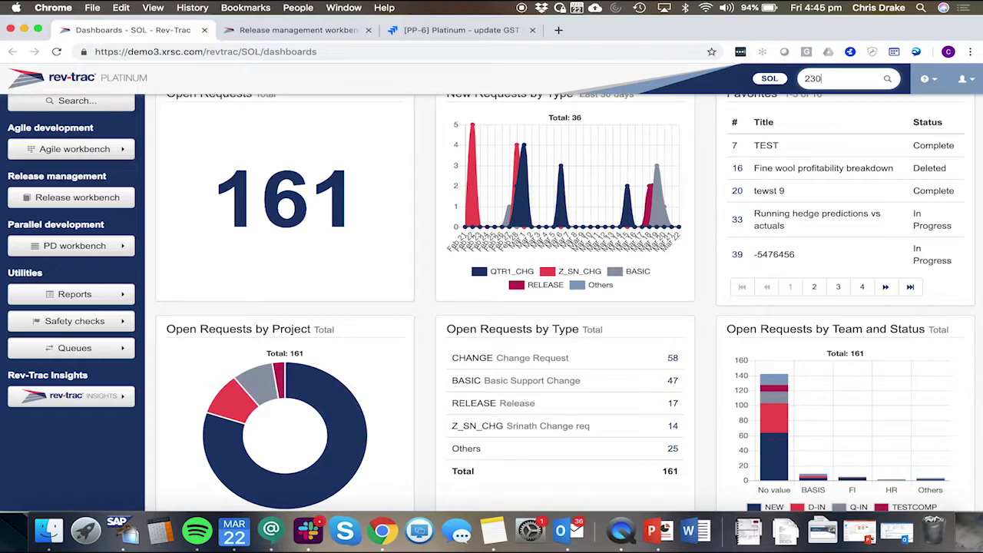
pyautogui.press('Return')
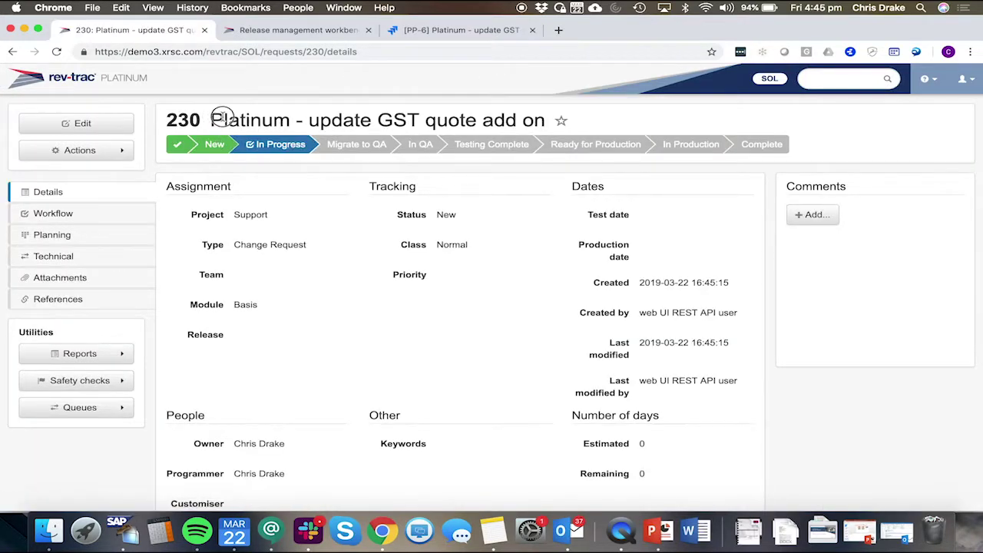
# Examine the title of request 230 and the JIRA issue description among its custom fields
pyautogui.moveTo(212, 120); pyautogui.dragTo(563, 118)
pyautogui.click(528, 119)
pyautogui.scroll(-5, 309, 353)
pyautogui.moveTo(235, 346); pyautogui.dragTo(312, 394)
pyautogui.doubleClick(259, 359)
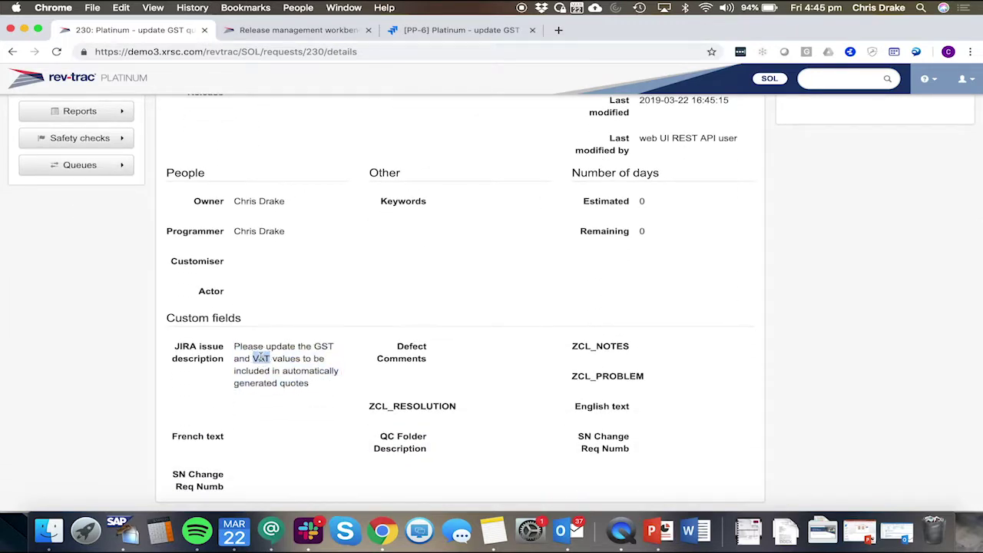
pyautogui.doubleClick(324, 346)
# Change the title of request 230 to "Platinum - update GST & VAT quote add on" and save it
pyautogui.scroll(5, 265, 355)
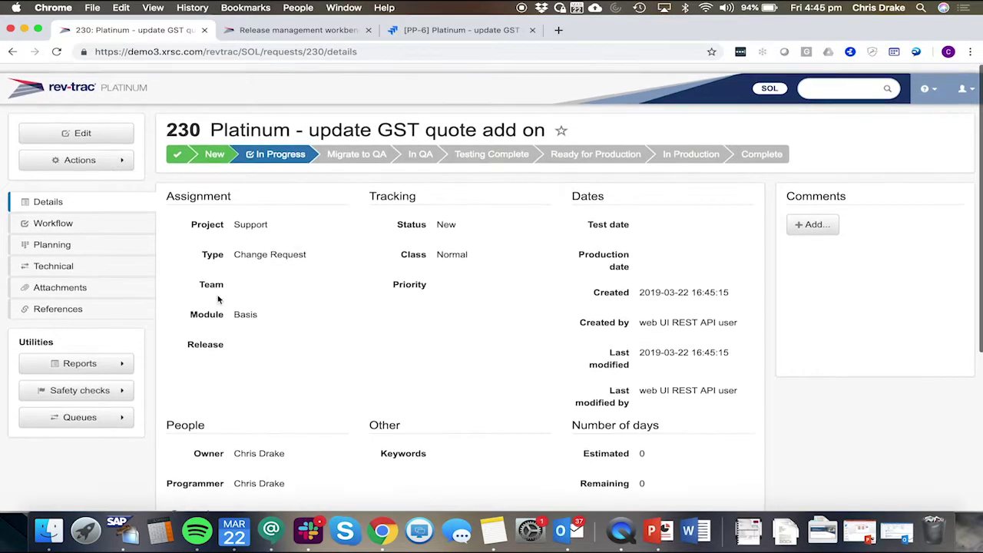
pyautogui.click(82, 123)
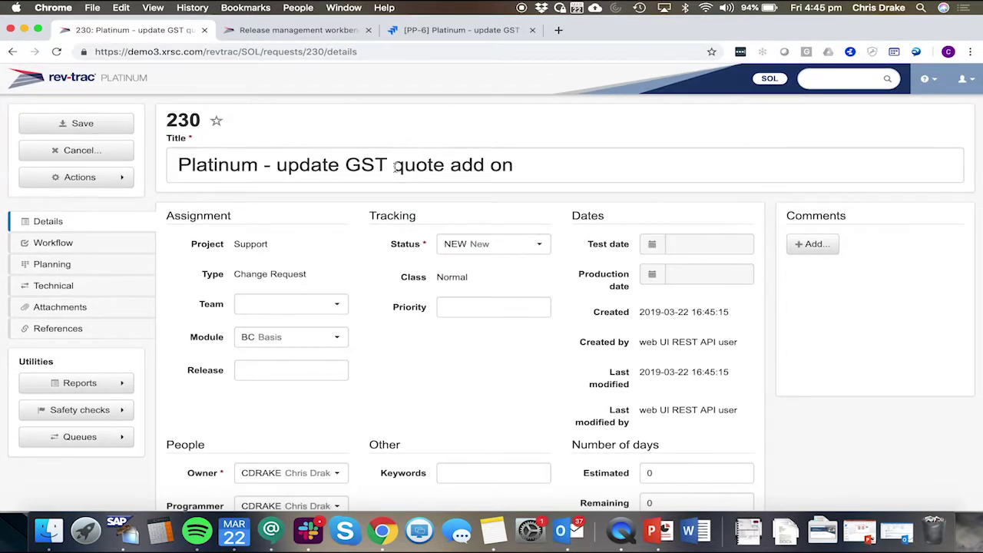
pyautogui.click(394, 166)
pyautogui.write('& VAT')
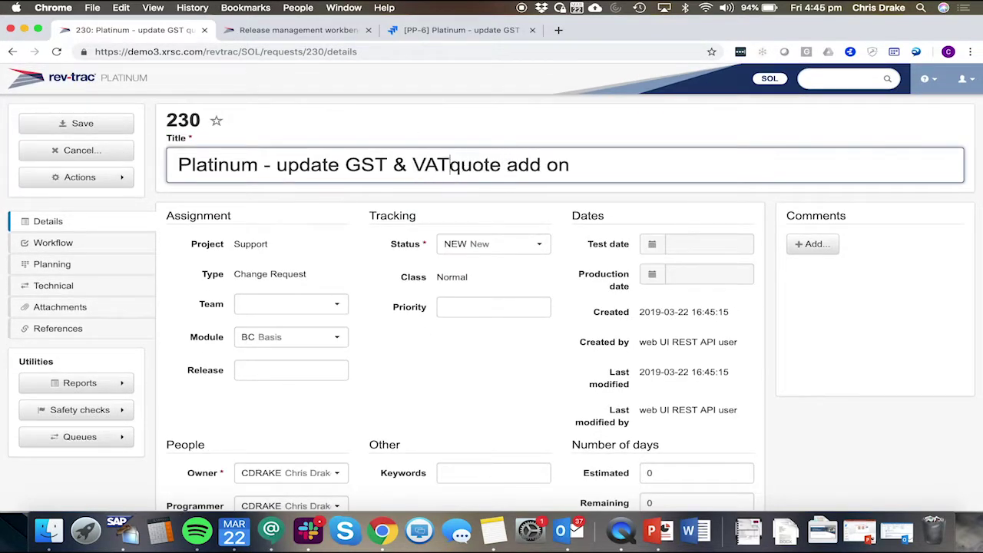
pyautogui.click(77, 122)
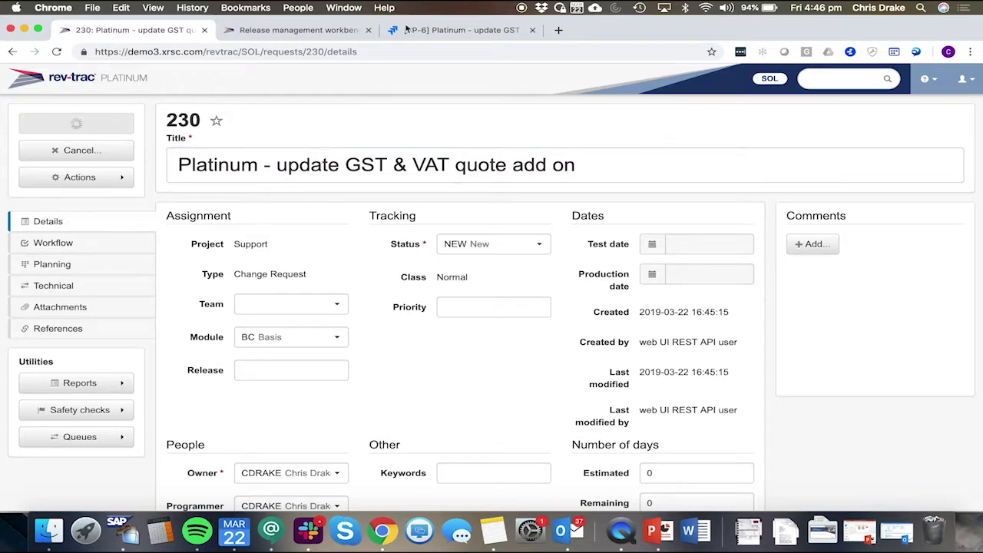
# Reload Jira issue PP-6 to check its synced Rev-Trac data, and return to request 230
pyautogui.click(444, 31)
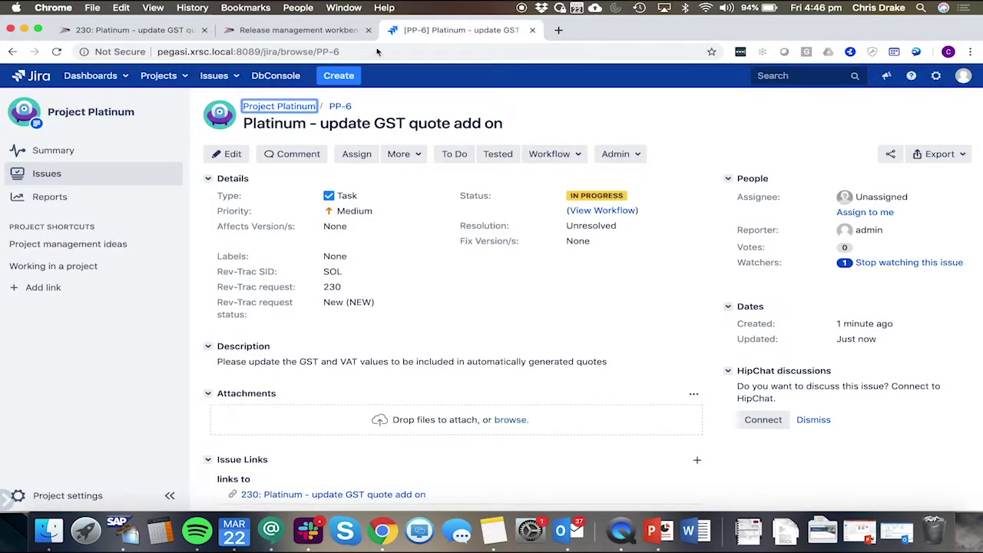
pyautogui.click(57, 52)
pyautogui.click(143, 31)
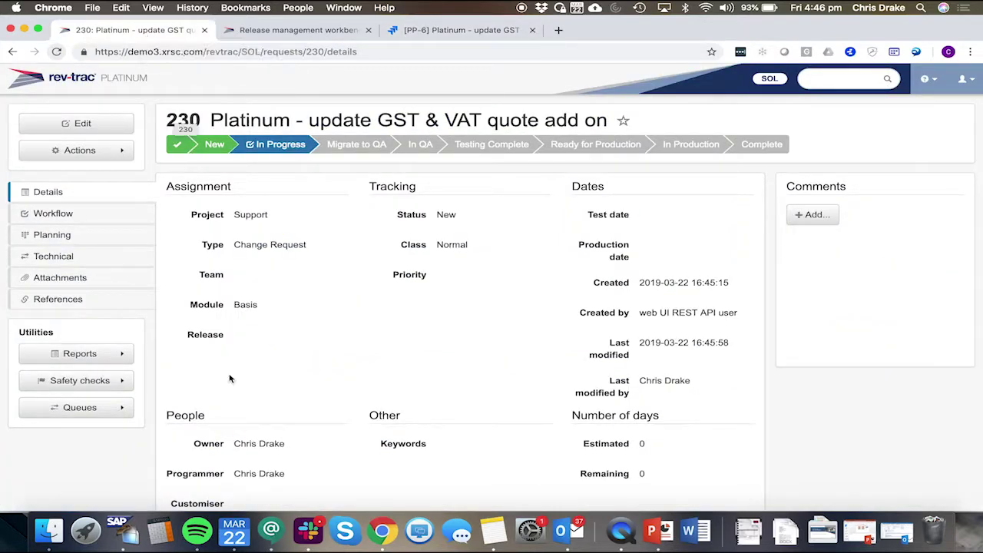
# Switch to SAP GUI and save the new PLATINUM / GST VAT table entry
pyautogui.click(121, 525)
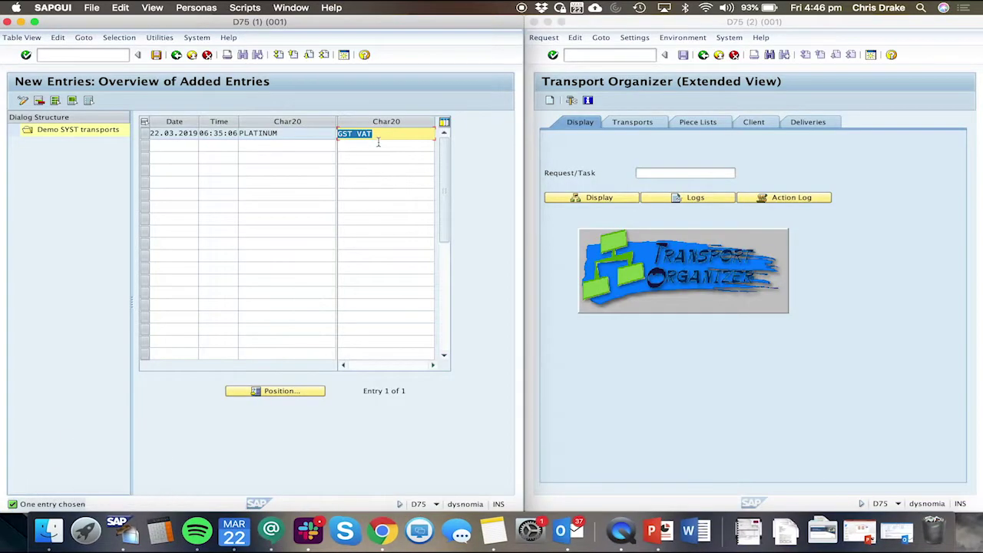
pyautogui.click(391, 133)
pyautogui.click(155, 54)
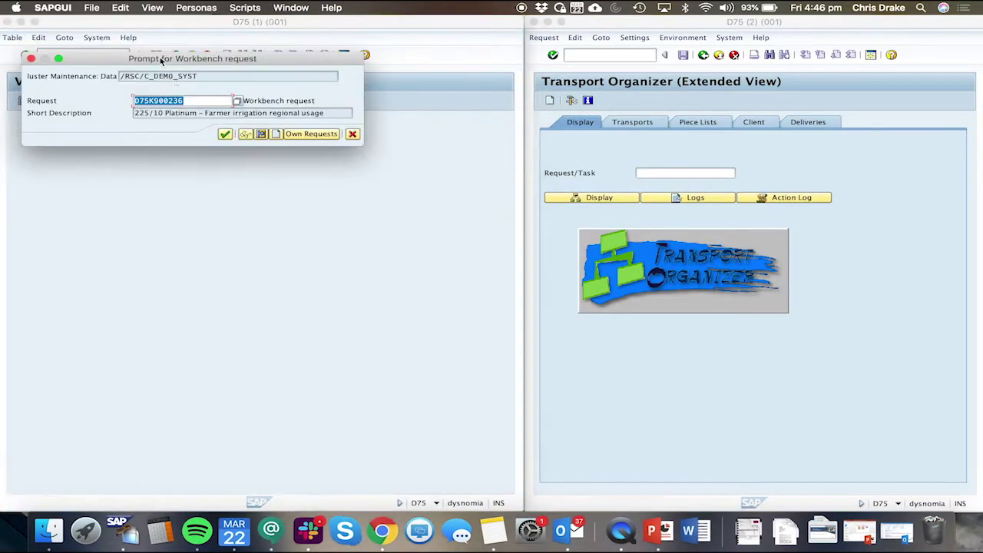
# Generate a new workbench transport from Rev-Trac request 230, continue past the ownership caution, and assign the saved entry to it
pyautogui.click(277, 134)
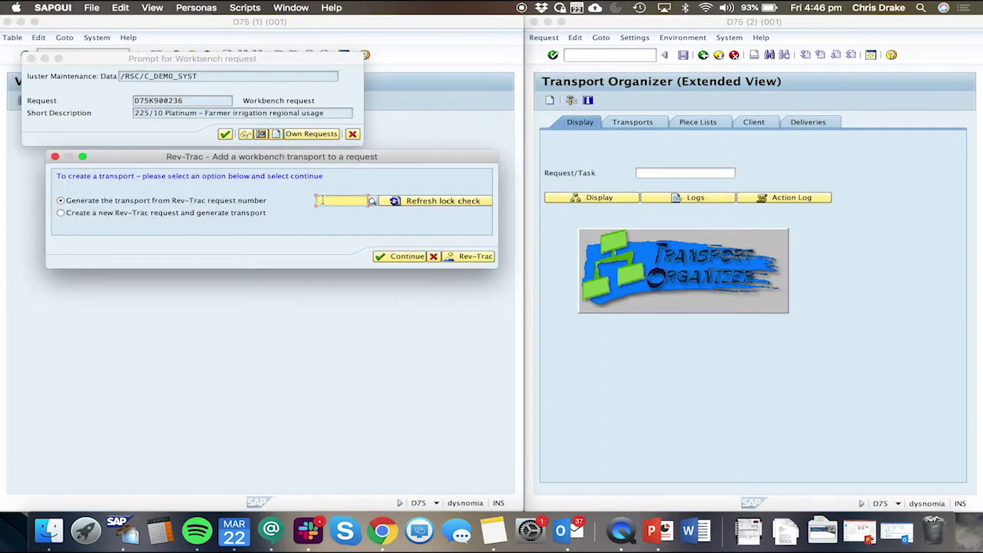
pyautogui.write('30')
pyautogui.click(399, 256)
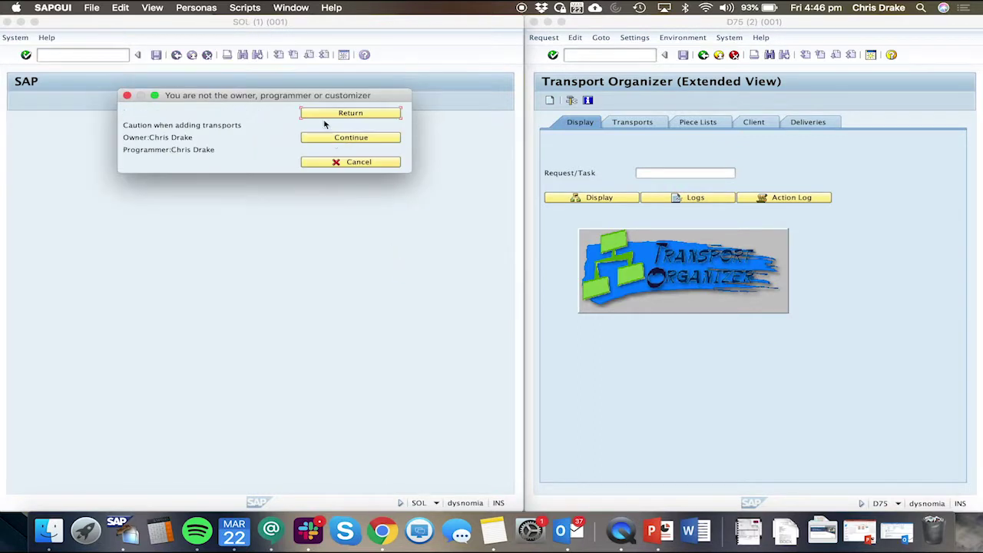
pyautogui.click(333, 138)
pyautogui.click(336, 140)
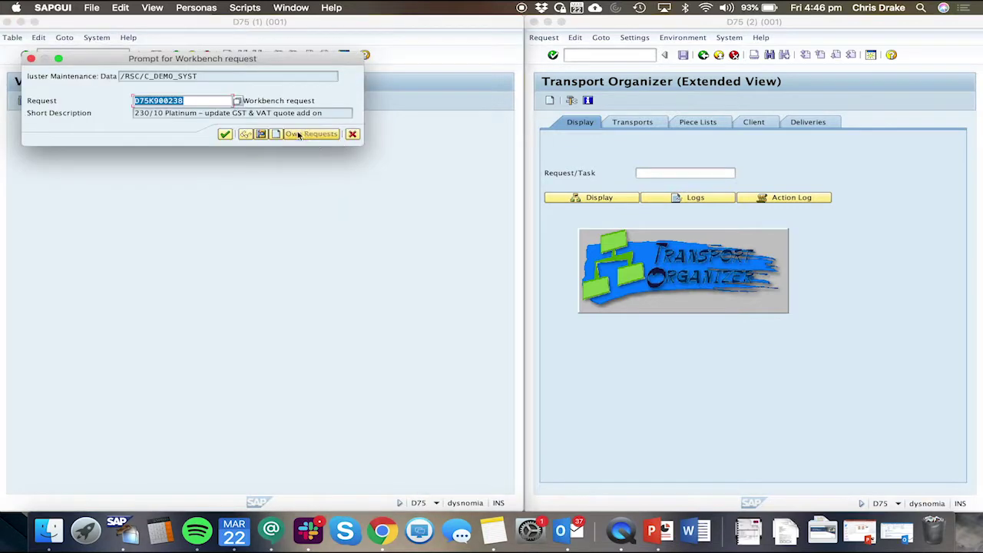
pyautogui.click(219, 134)
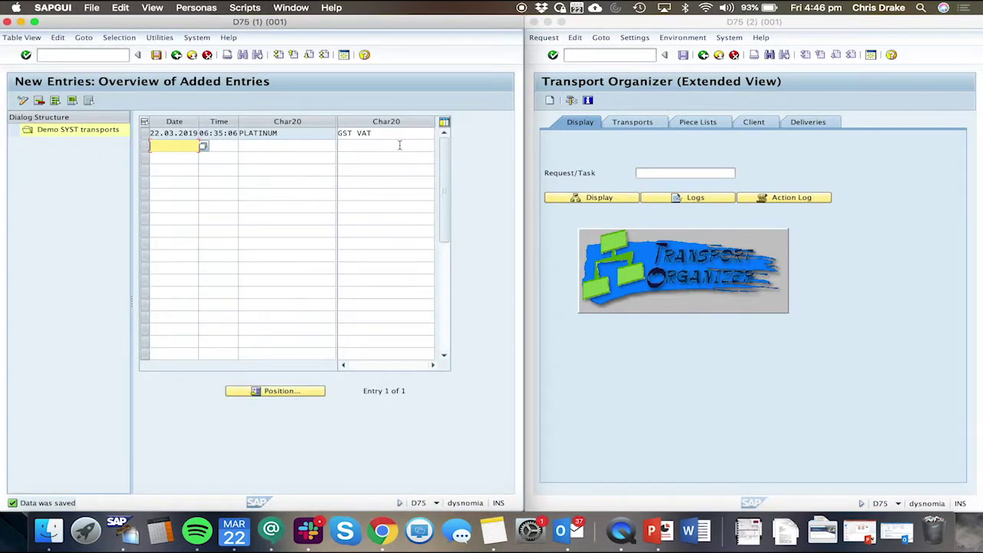
# Back in Chrome, reload request 230, expand the component in its technical details, and copy the transport number D75K900238
pyautogui.press('super+Tab')
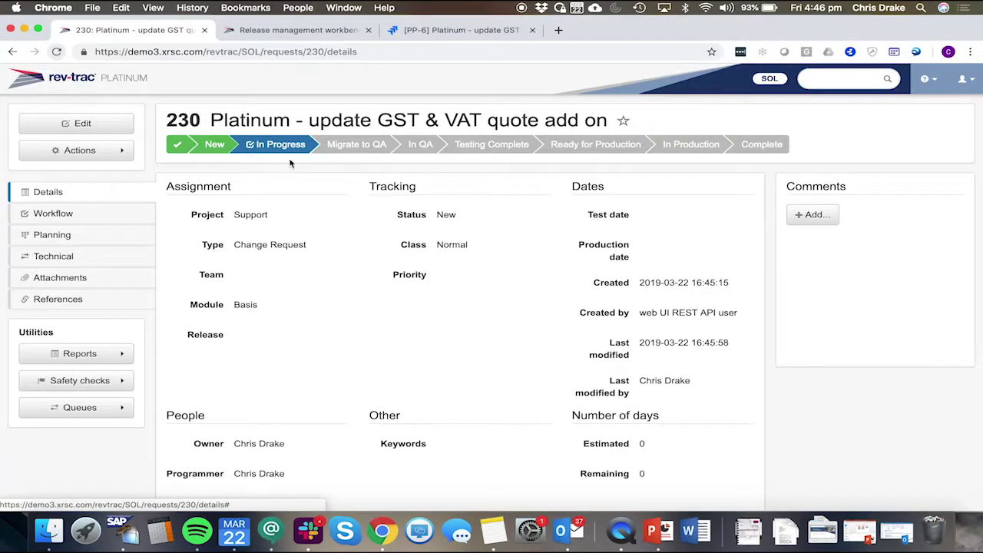
pyautogui.click(56, 51)
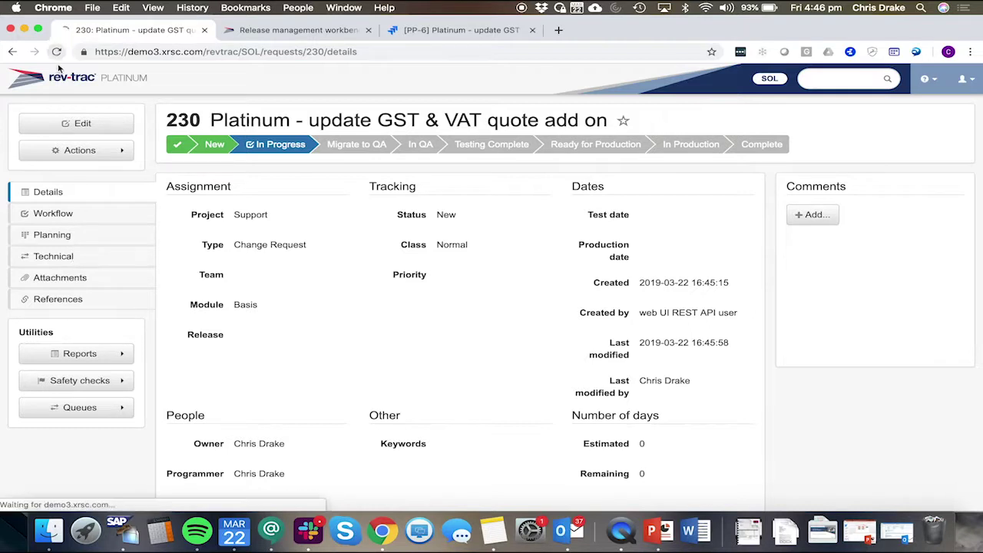
pyautogui.click(66, 262)
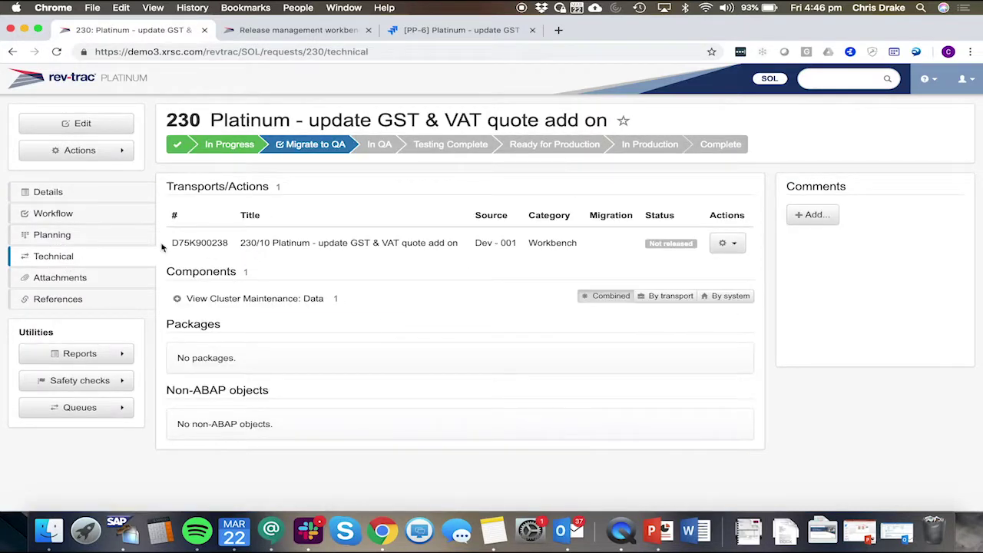
pyautogui.click(177, 299)
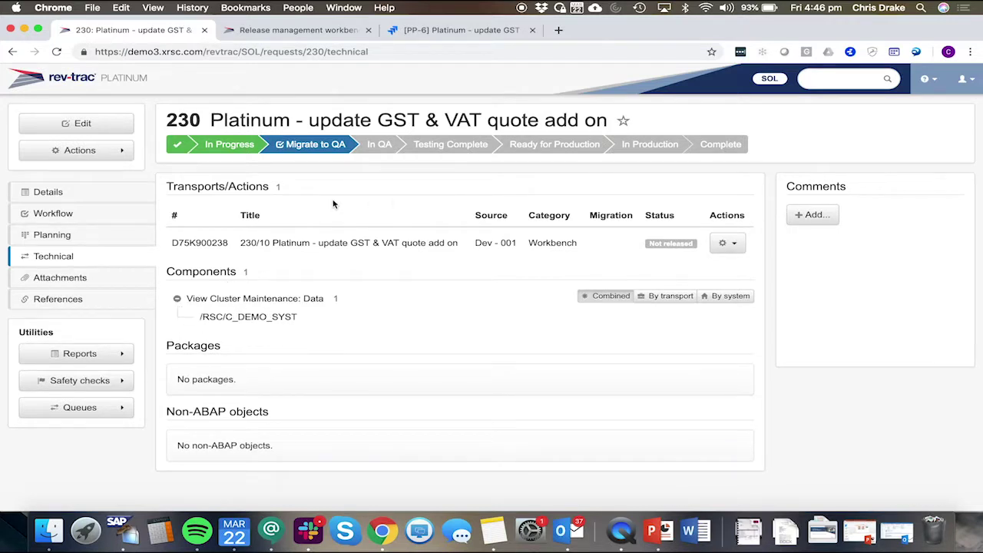
pyautogui.doubleClick(213, 241)
pyautogui.press('super+c')
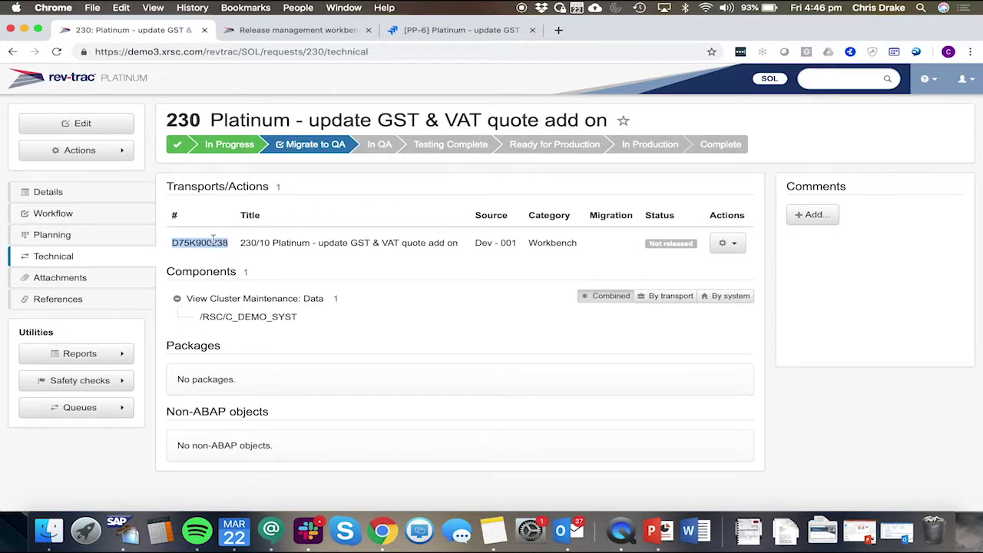
# Approve Migrate to QA for request 230, accepting the post-approval actions and pre-approval checks and entering the account password
pyautogui.click(338, 146)
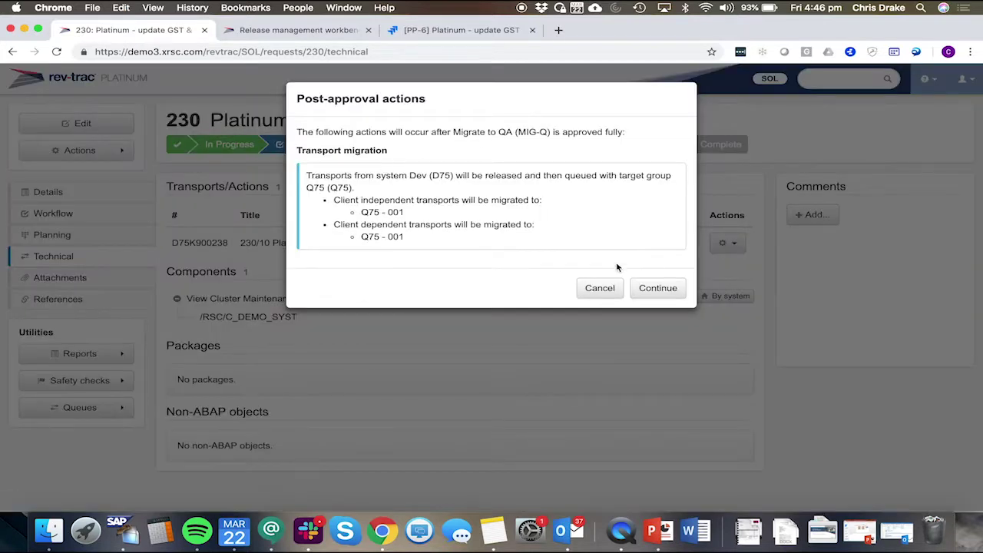
pyautogui.click(637, 290)
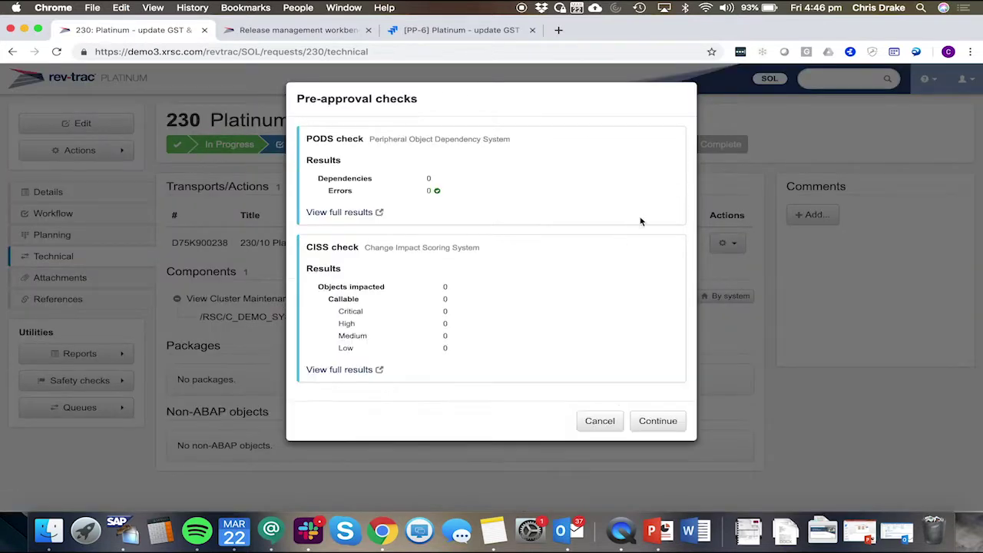
pyautogui.click(658, 421)
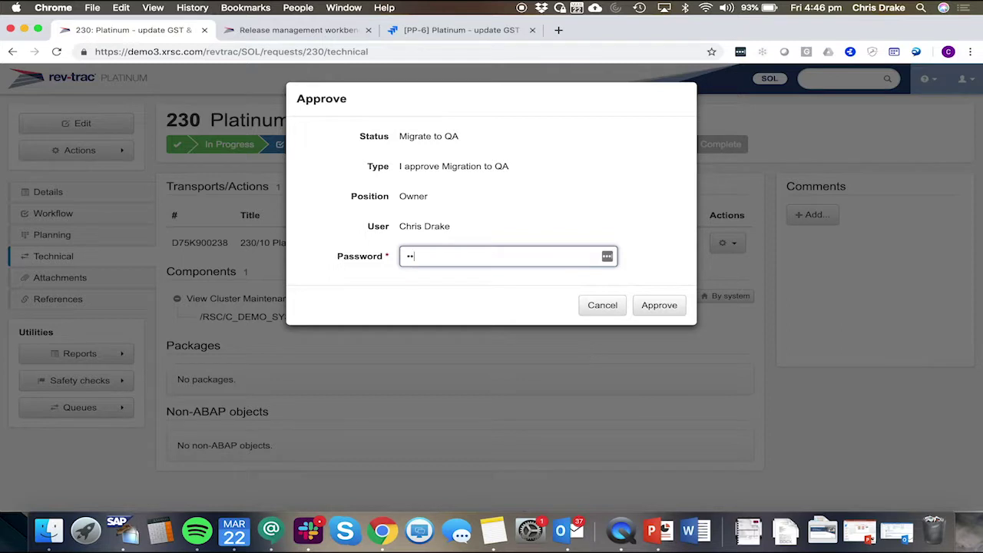
pyautogui.press('Return')
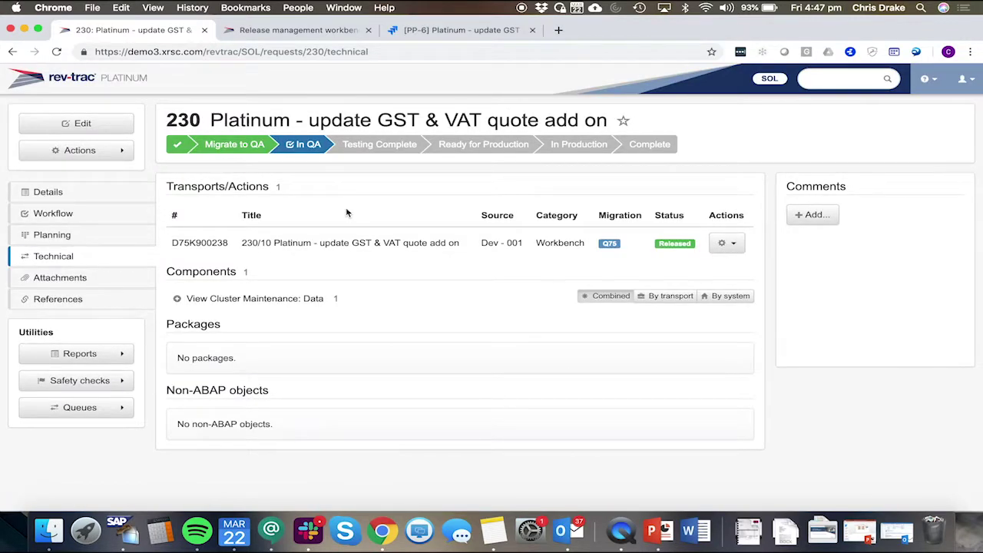
# Switch to SAP GUI, open the Transport Organizer logs for D75K900238, and refresh the log overview
pyautogui.press('super+Tab')
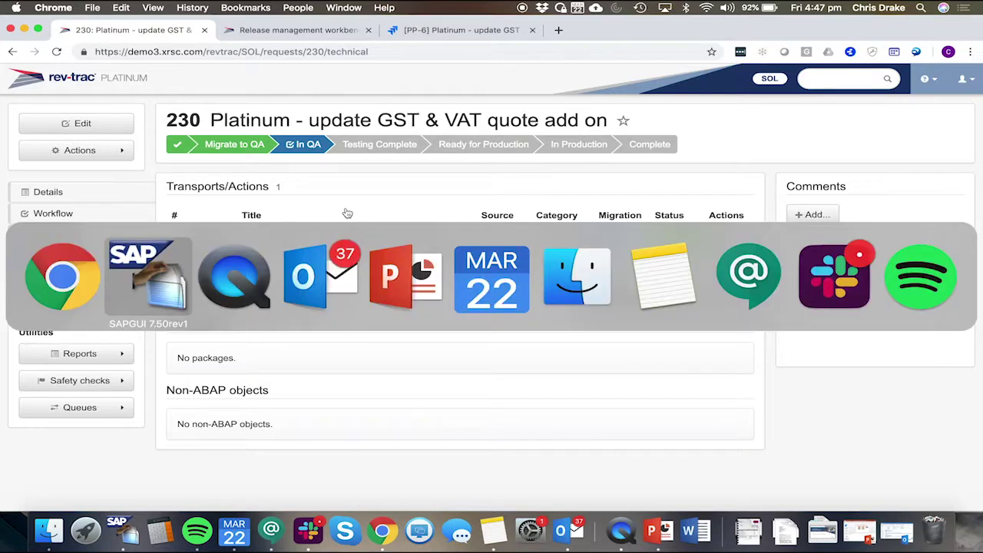
pyautogui.click(665, 173)
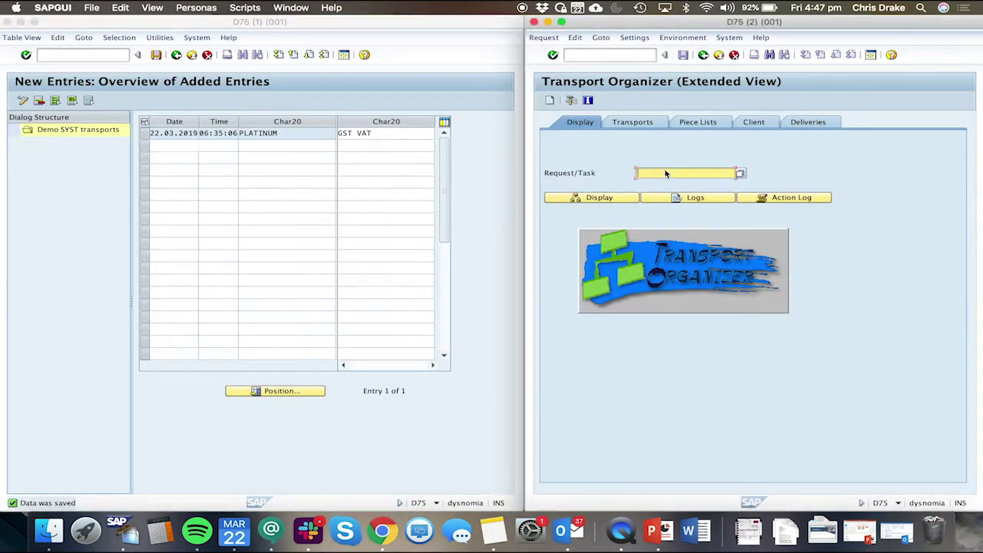
pyautogui.press('super+v')
pyautogui.click(691, 198)
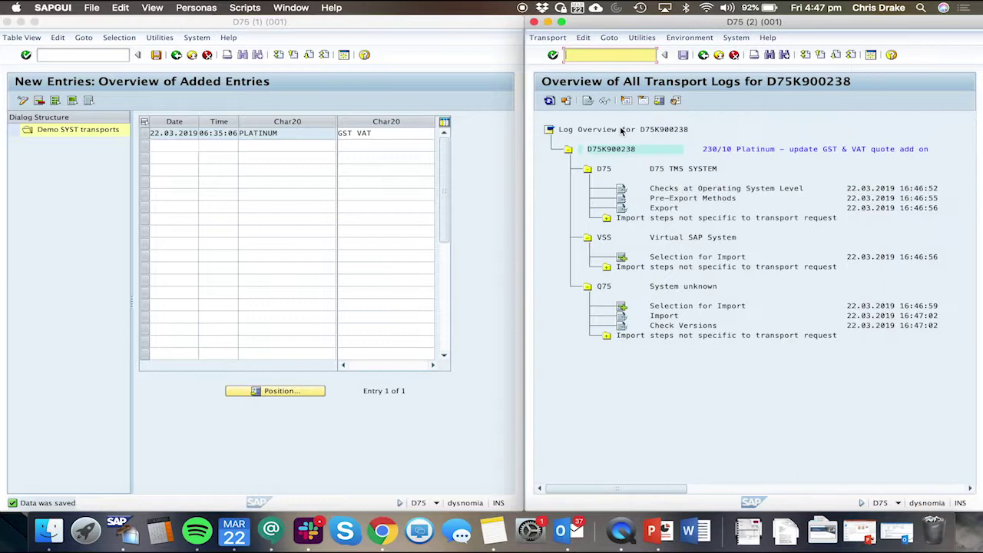
pyautogui.click(550, 101)
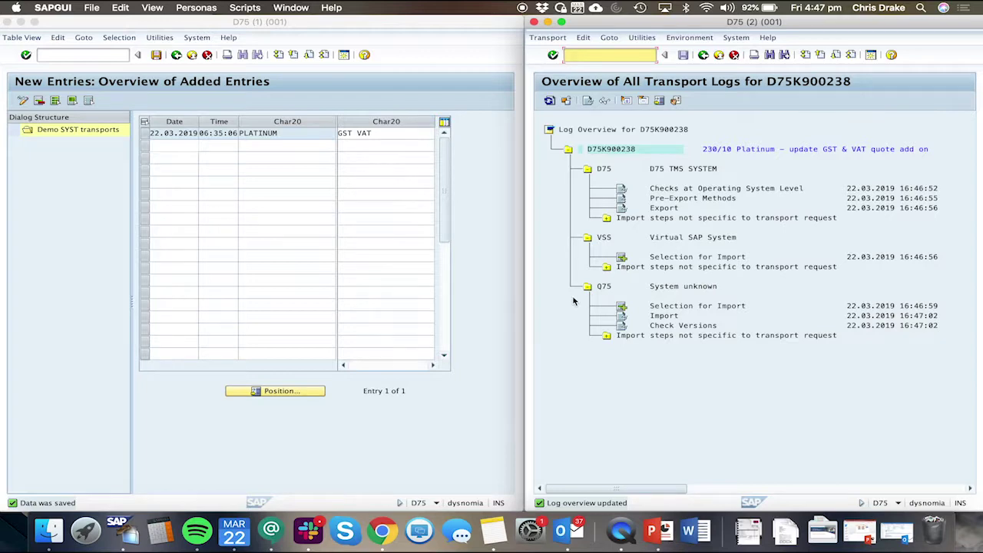
# Return to Chrome, reload request 230, and view its workflow approvals
pyautogui.press('super+Tab')
pyautogui.click(58, 51)
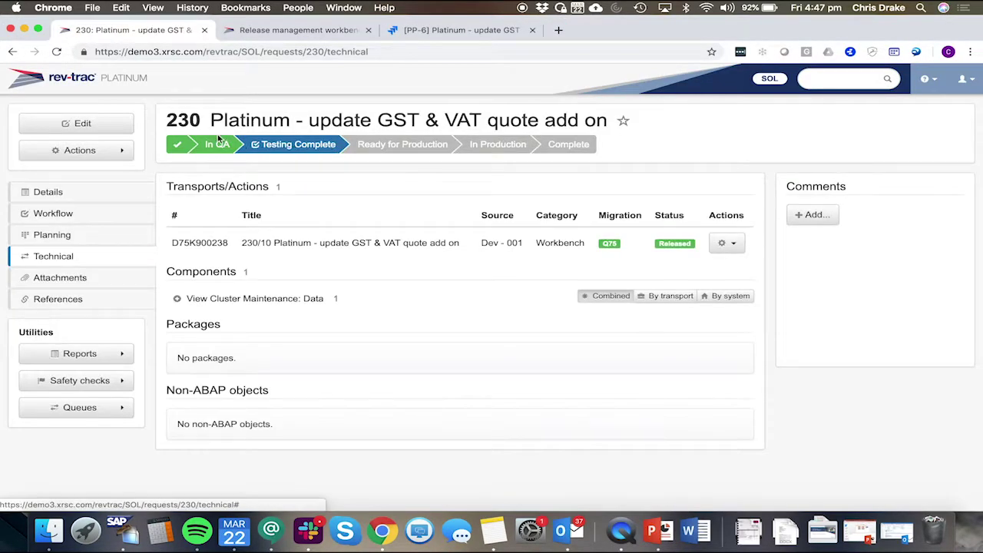
pyautogui.click(65, 221)
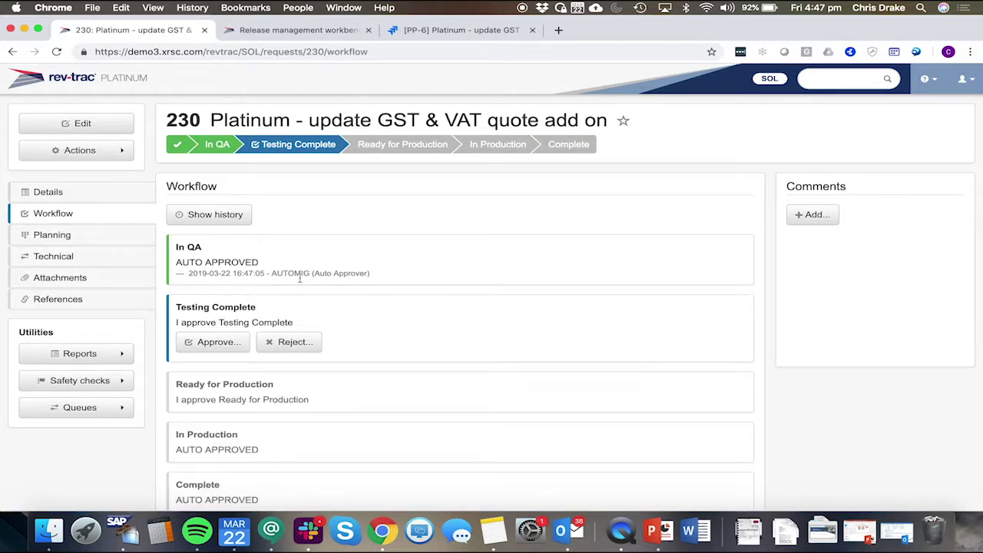
# Approve Testing Complete for request 230, entering the account password
pyautogui.moveTo(273, 272); pyautogui.dragTo(389, 274)
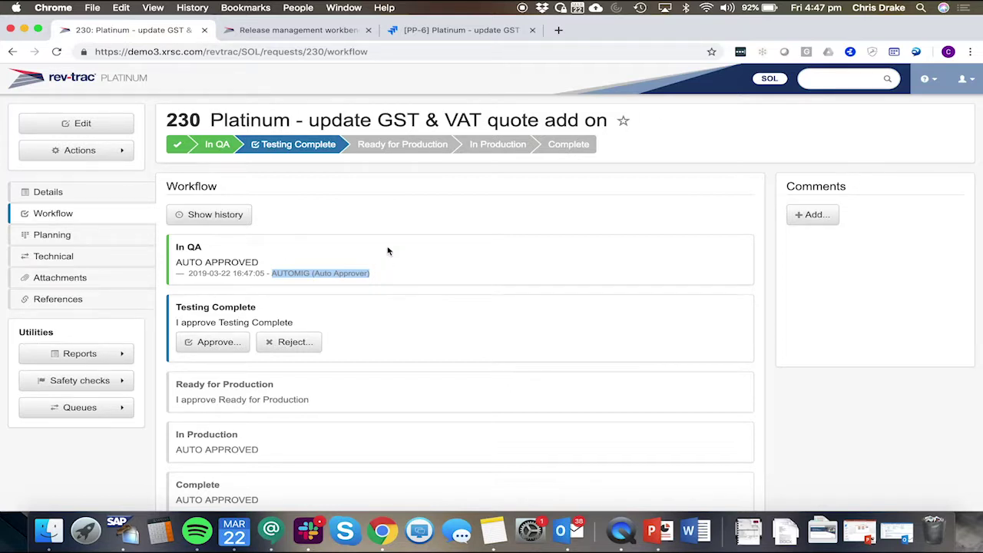
pyautogui.click(280, 149)
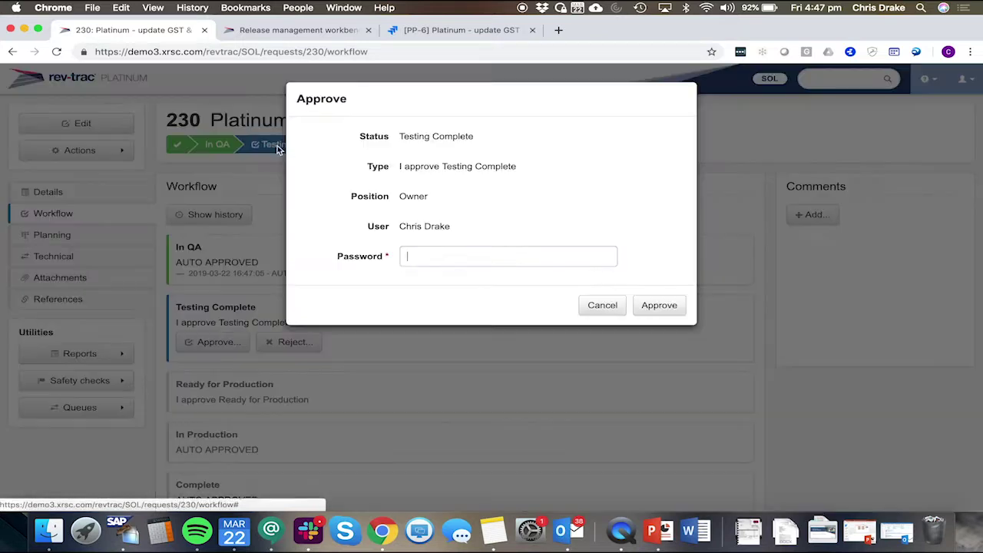
pyautogui.click(430, 255)
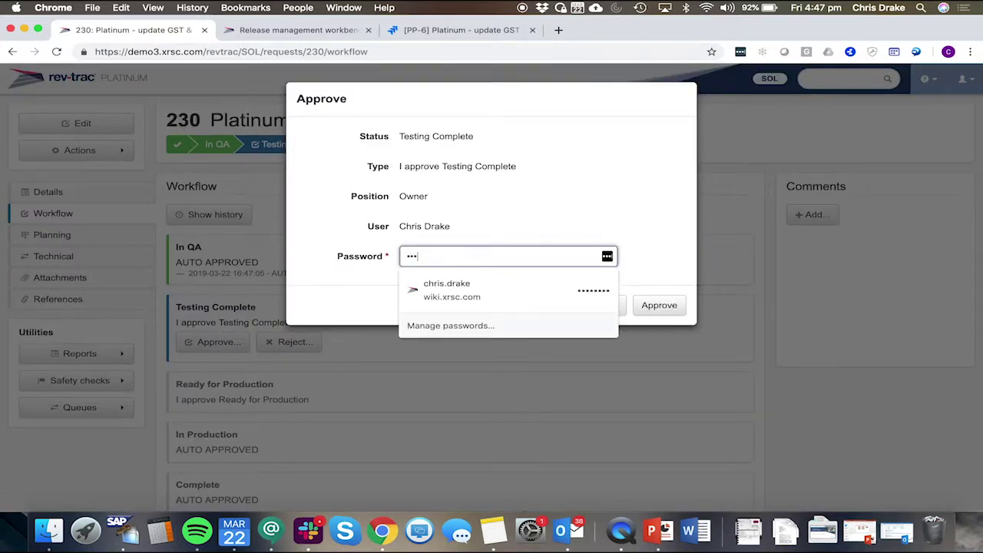
pyautogui.write('••••••')
pyautogui.click(669, 309)
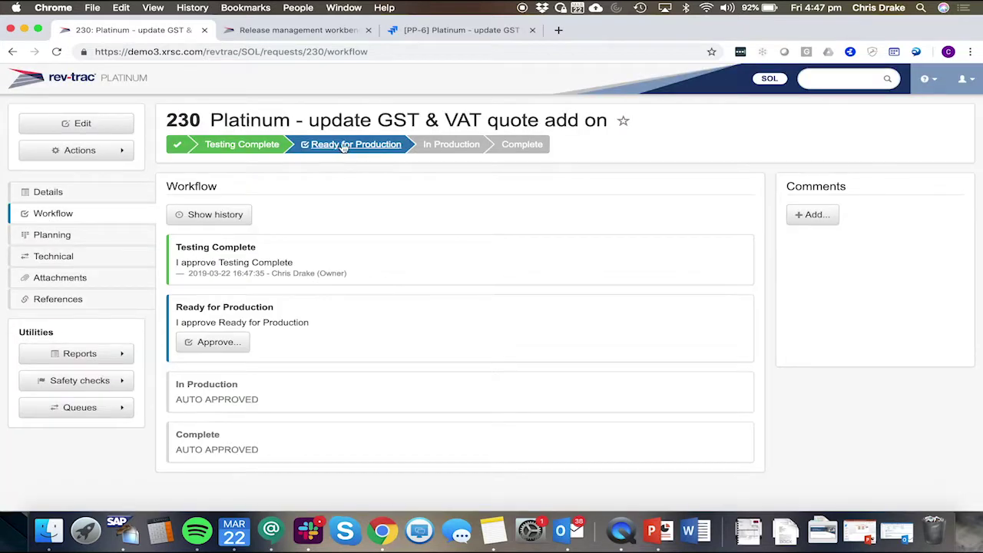
# Approve Ready for Production for request 230, entering the account password
pyautogui.click(347, 146)
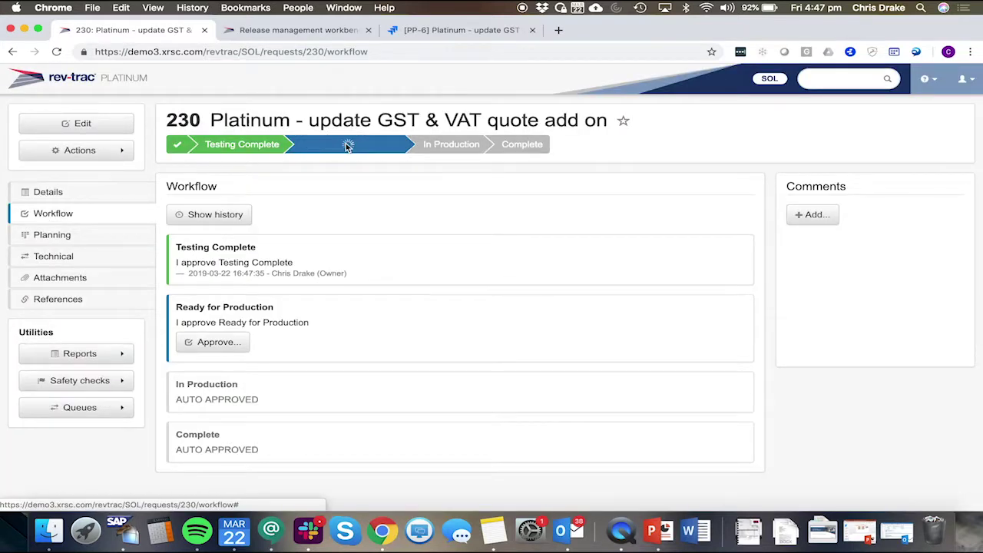
pyautogui.click(494, 255)
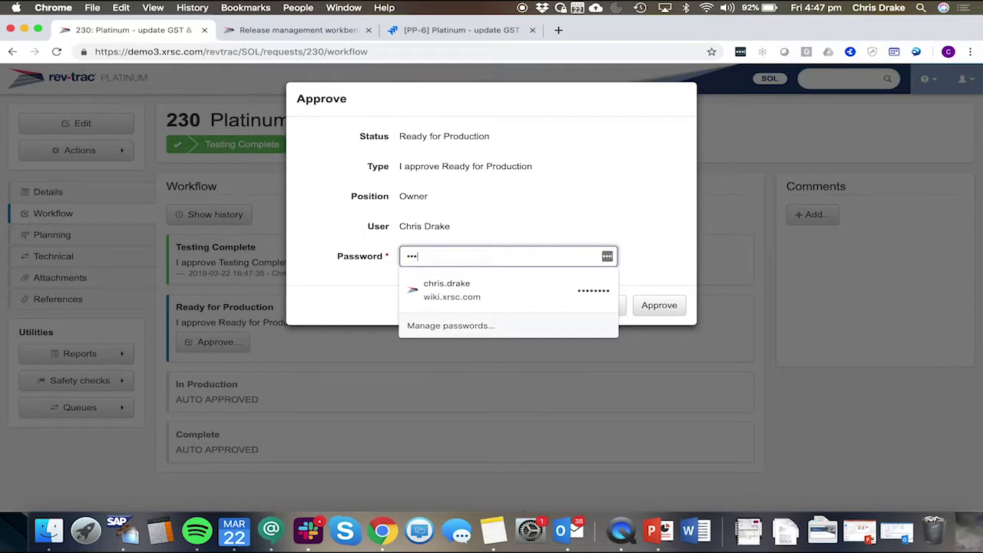
pyautogui.click(661, 304)
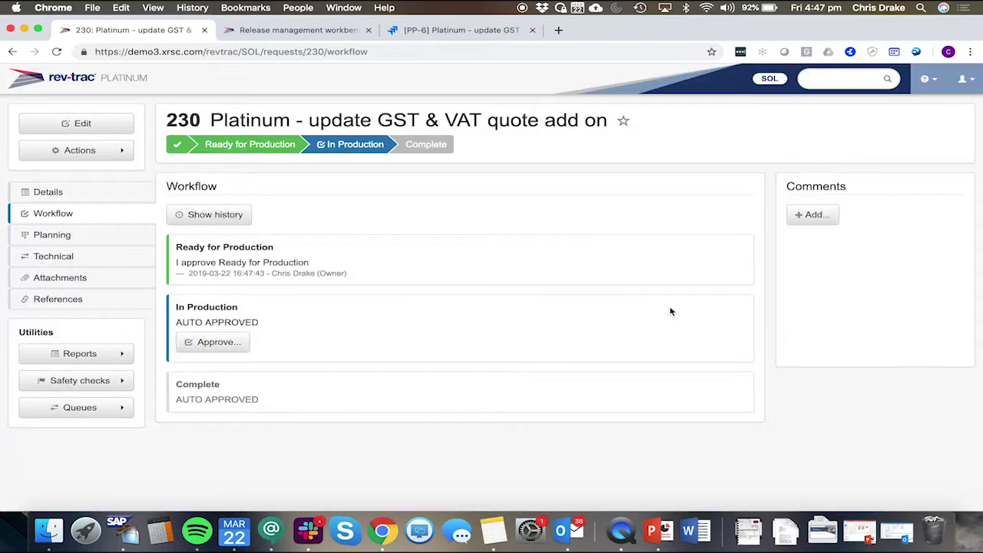
# Reload Jira issue PP-6 and set its fix version to Project Platinum V2
pyautogui.click(434, 29)
pyautogui.click(56, 51)
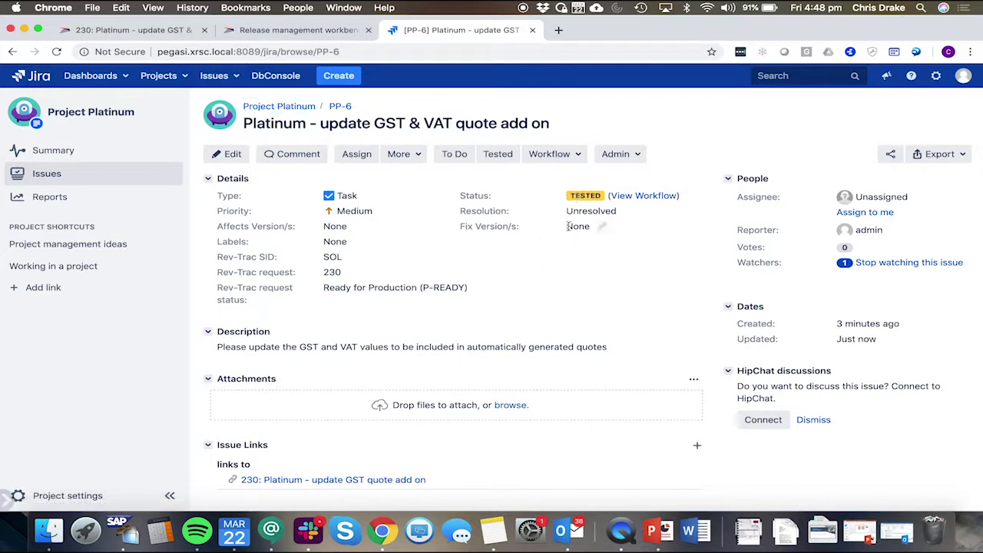
pyautogui.click(586, 226)
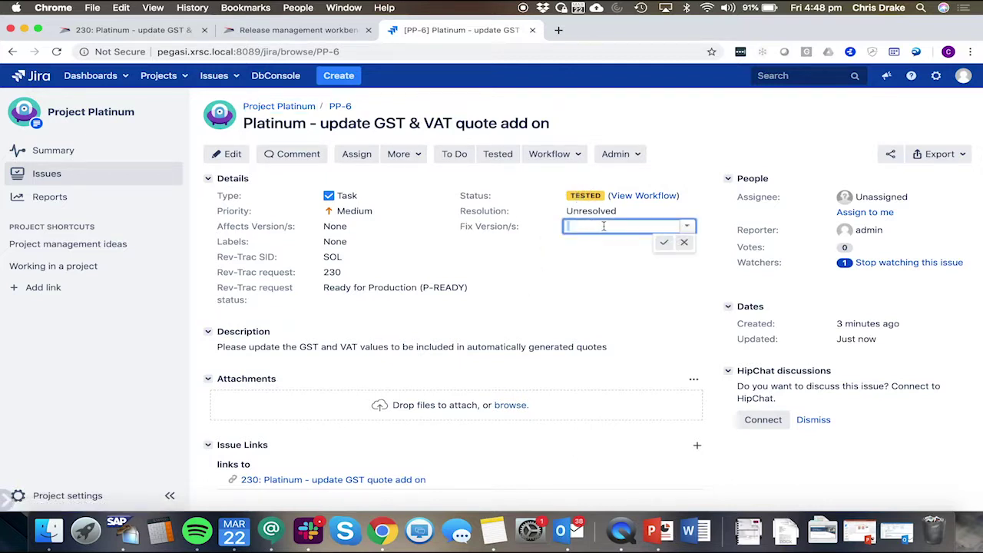
pyautogui.write('Pl')
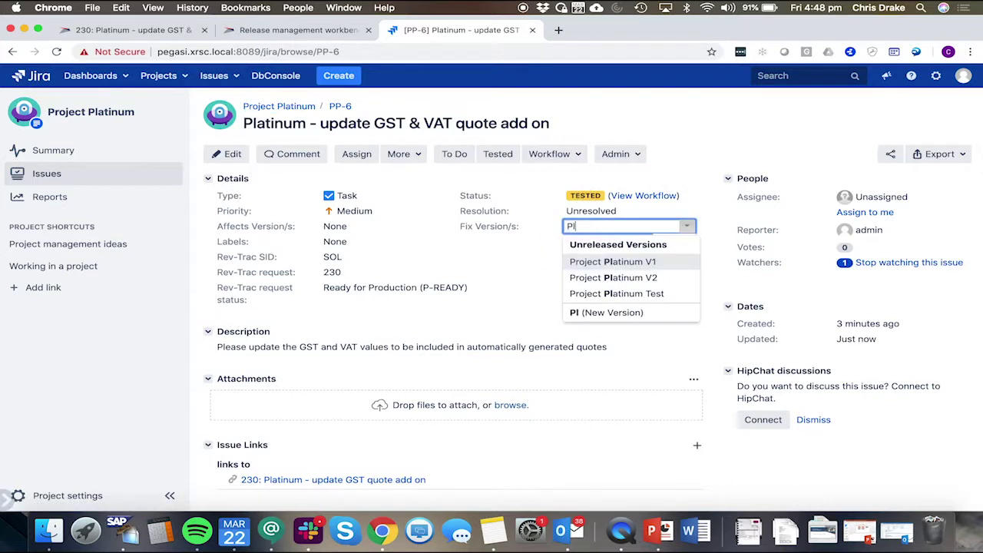
pyautogui.click(629, 281)
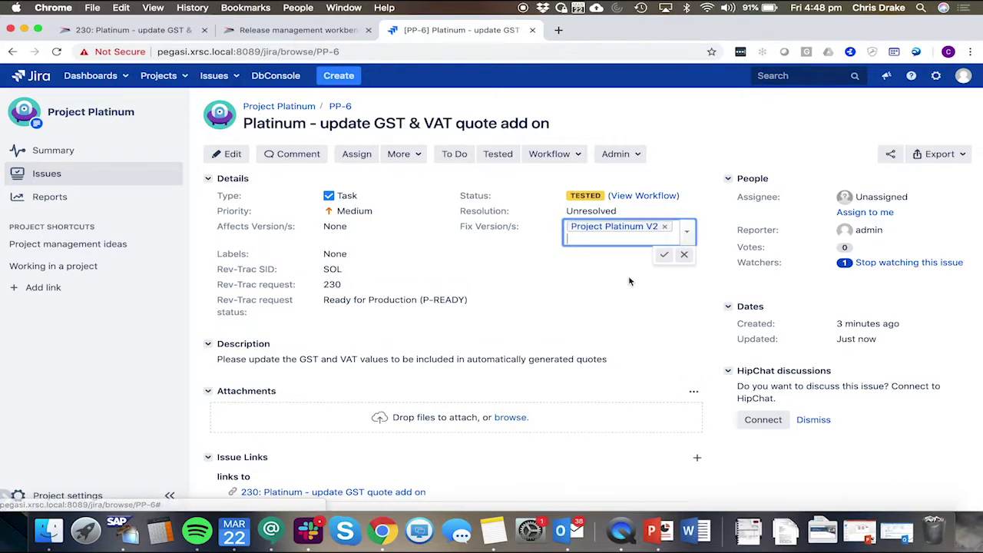
pyautogui.click(665, 256)
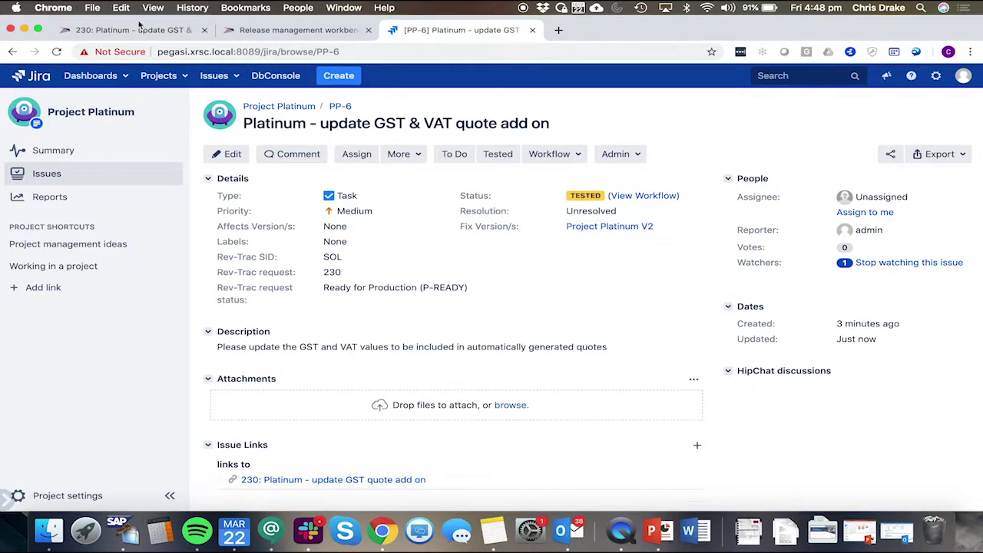
# Reload the Rev-Trac release management workbench and view the requests in release 219 Project Platinum V2
pyautogui.click(292, 35)
pyautogui.click(56, 54)
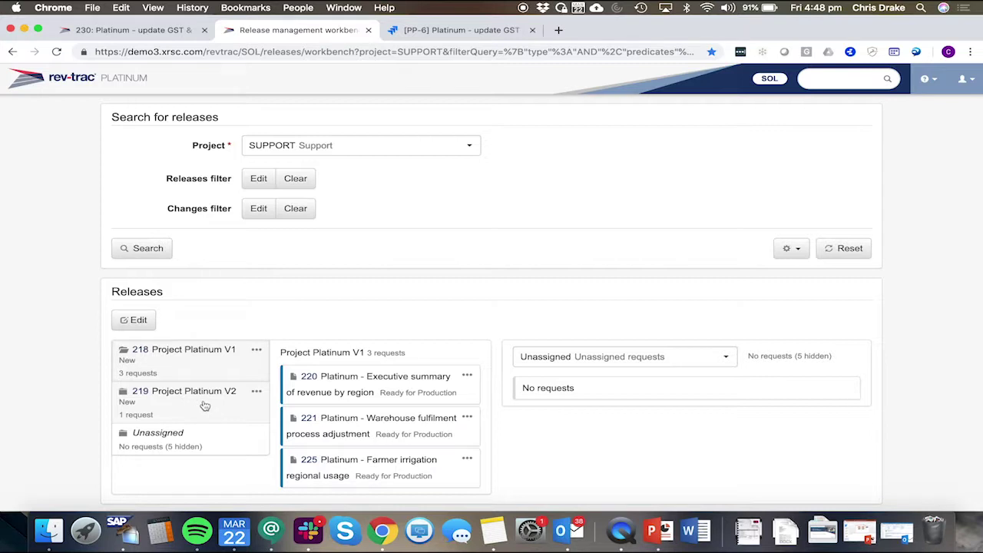
pyautogui.click(205, 405)
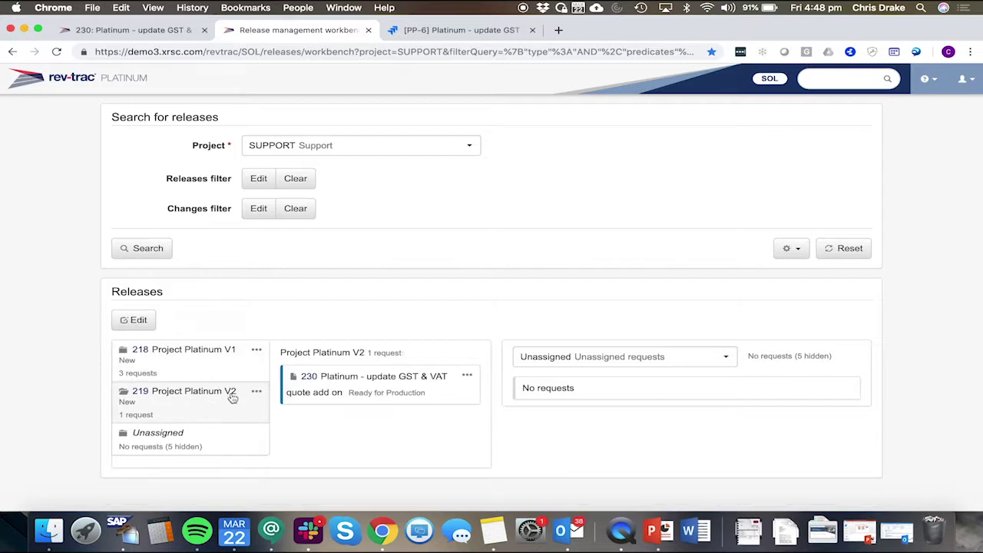
# Move request 230 from release 219 Project Platinum V2 to release 218 Project Platinum V1 and save the change
pyautogui.click(134, 319)
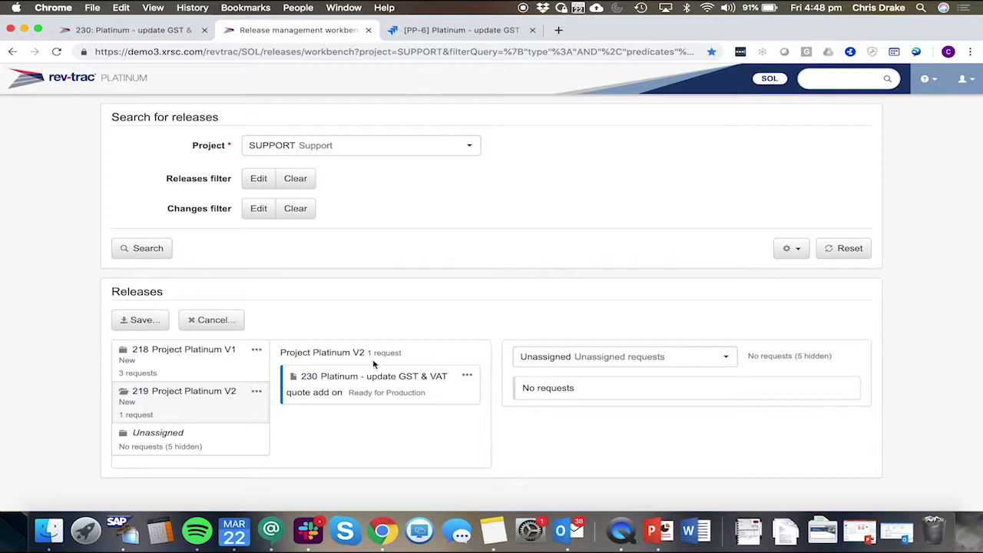
pyautogui.moveTo(369, 381); pyautogui.dragTo(215, 363)
pyautogui.click(211, 366)
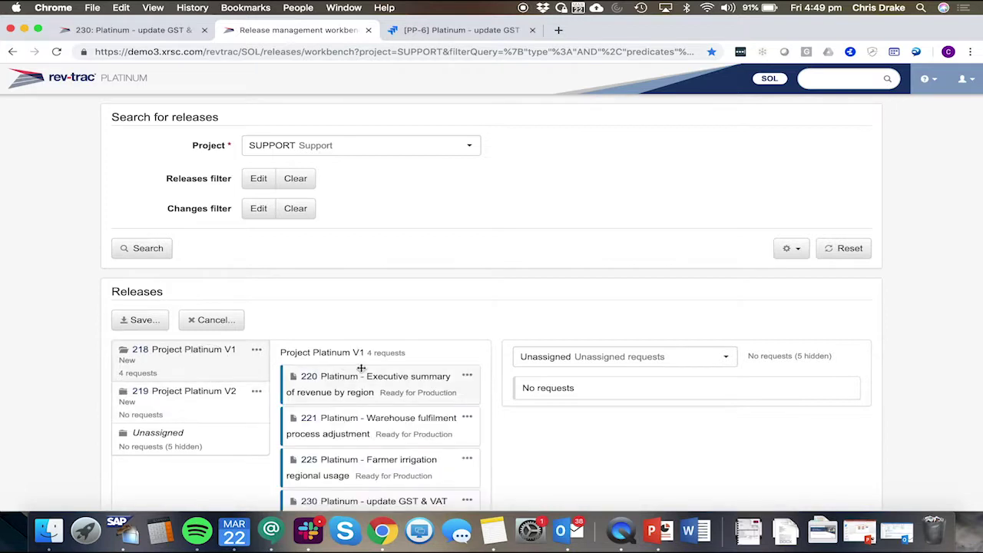
pyautogui.scroll(-1, 364, 400)
pyautogui.scroll(-1, 364, 400)
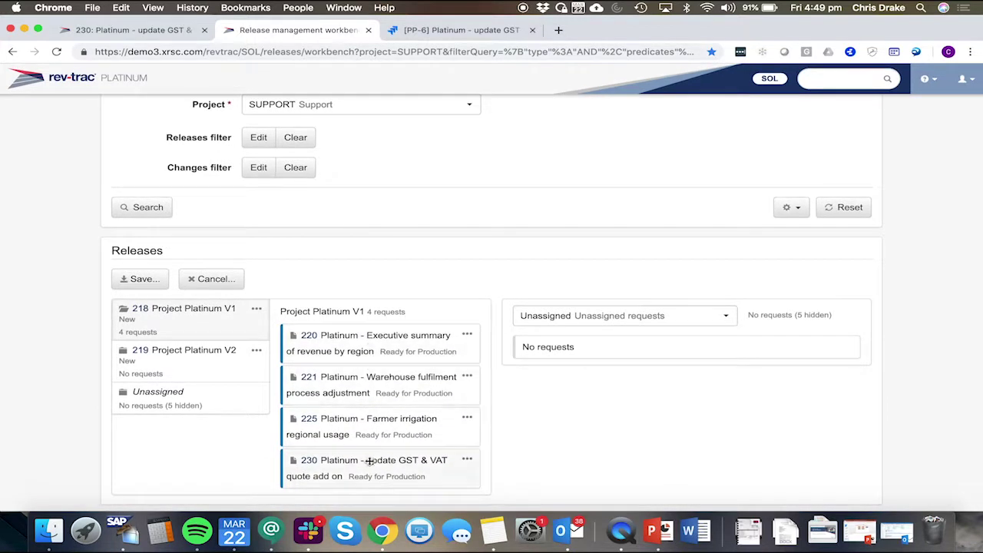
pyautogui.click(153, 288)
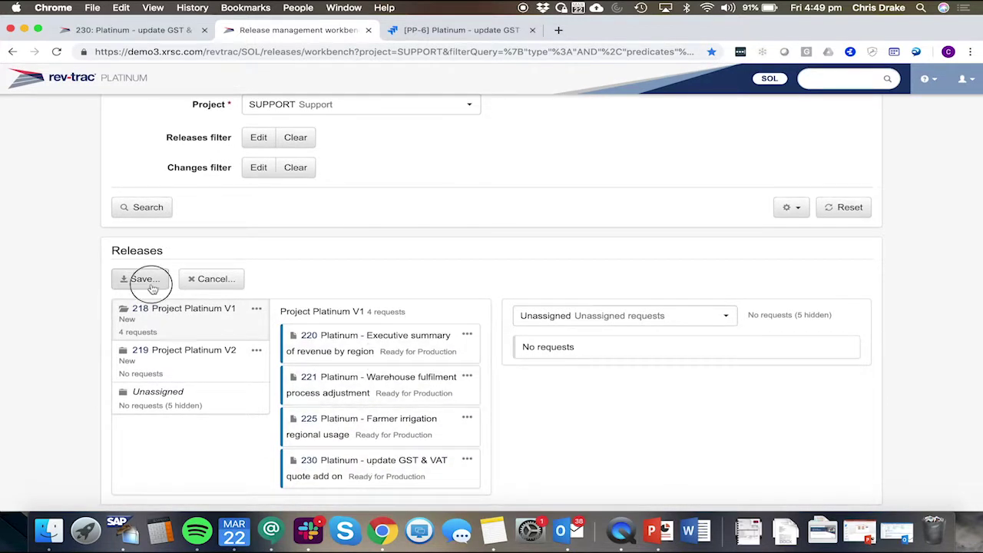
pyautogui.click(663, 297)
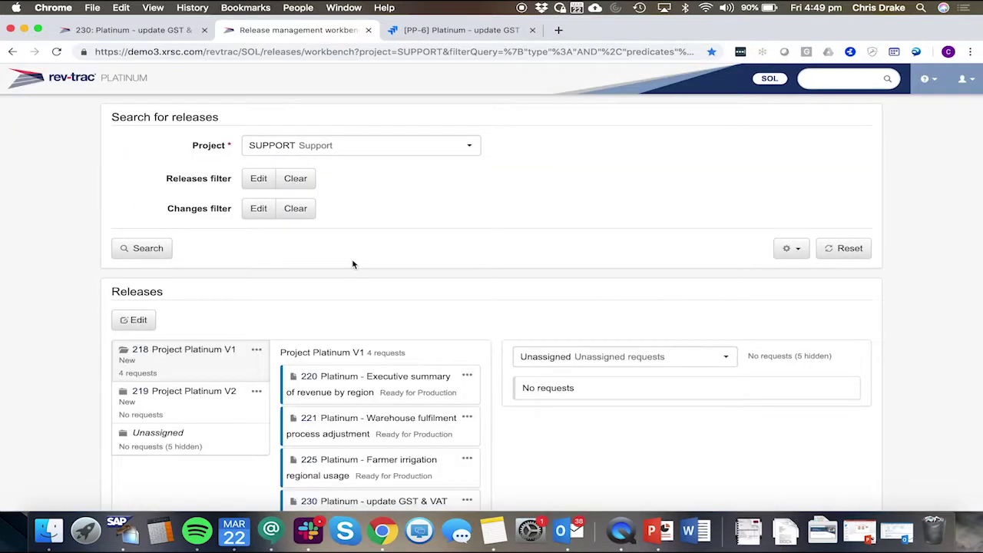
# Open release 218 Project Platinum V1 and review its planned release changes and technical transports
pyautogui.click(143, 351)
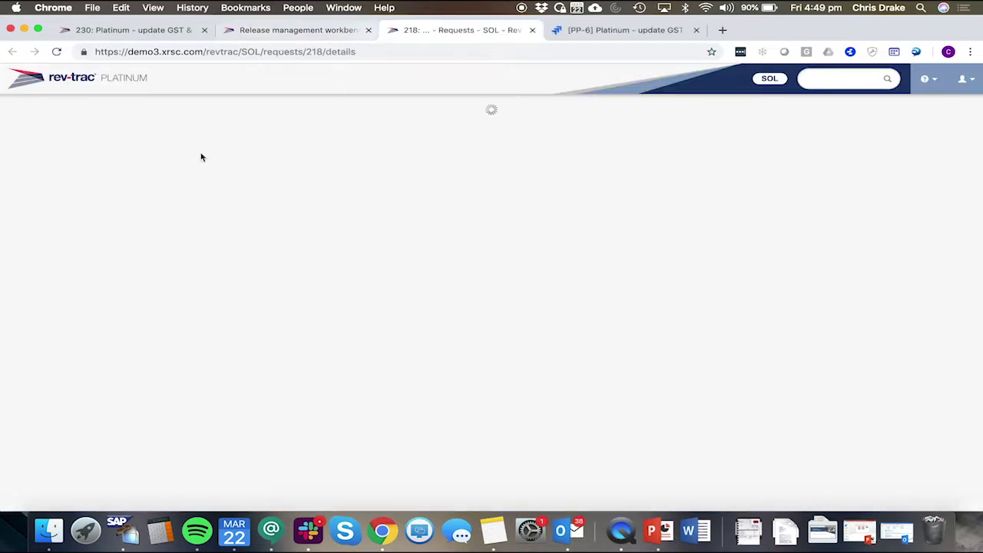
pyautogui.click(66, 234)
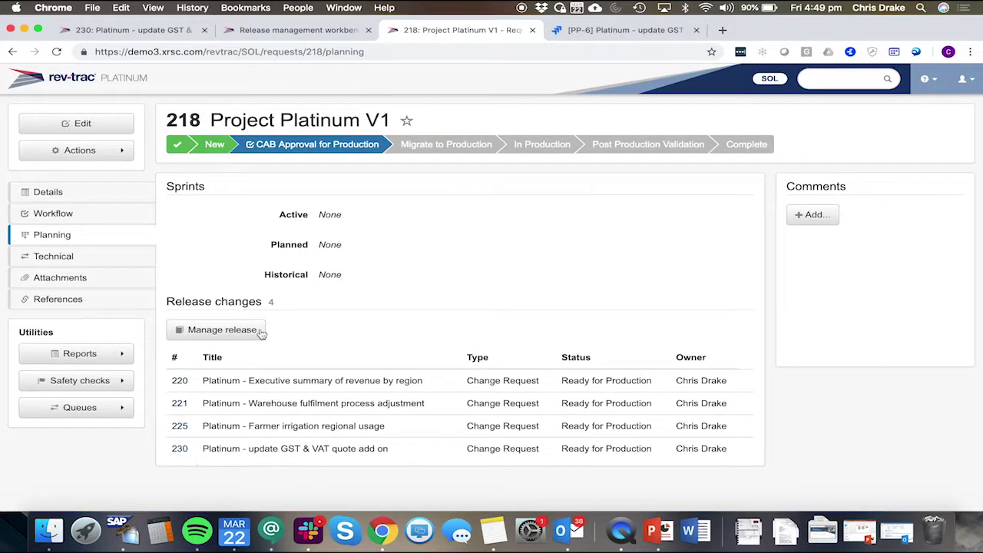
pyautogui.moveTo(250, 449); pyautogui.dragTo(409, 454)
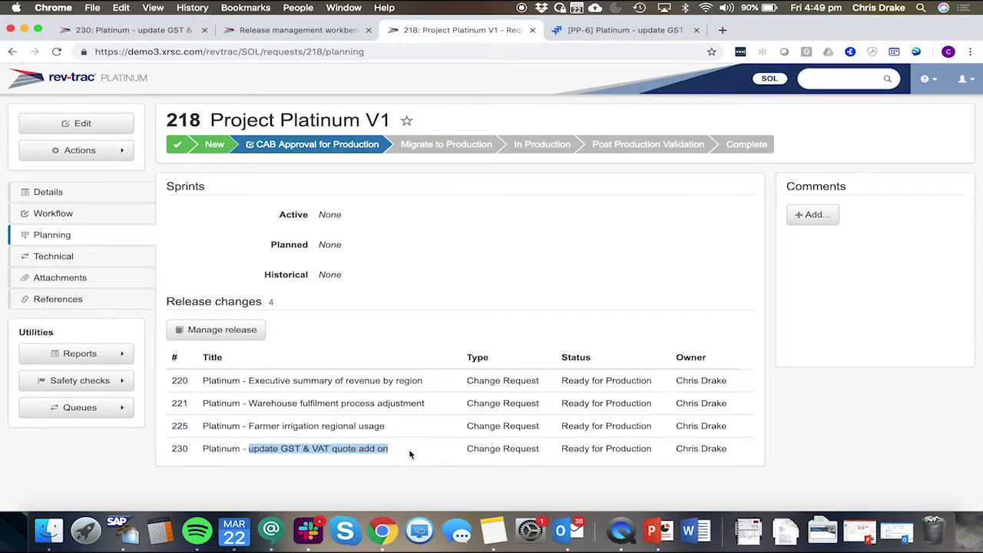
pyautogui.click(360, 445)
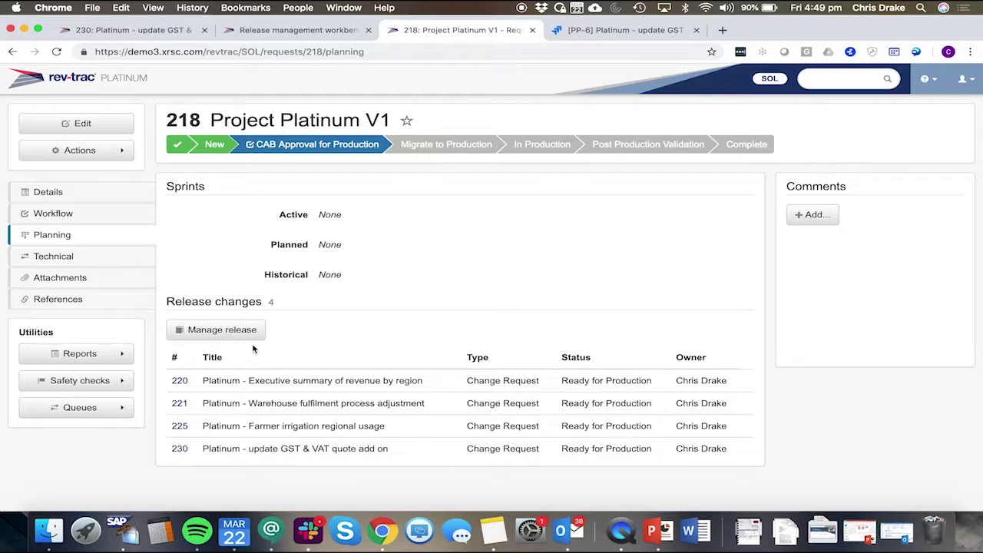
pyautogui.click(55, 255)
pyautogui.scroll(-1, 343, 270)
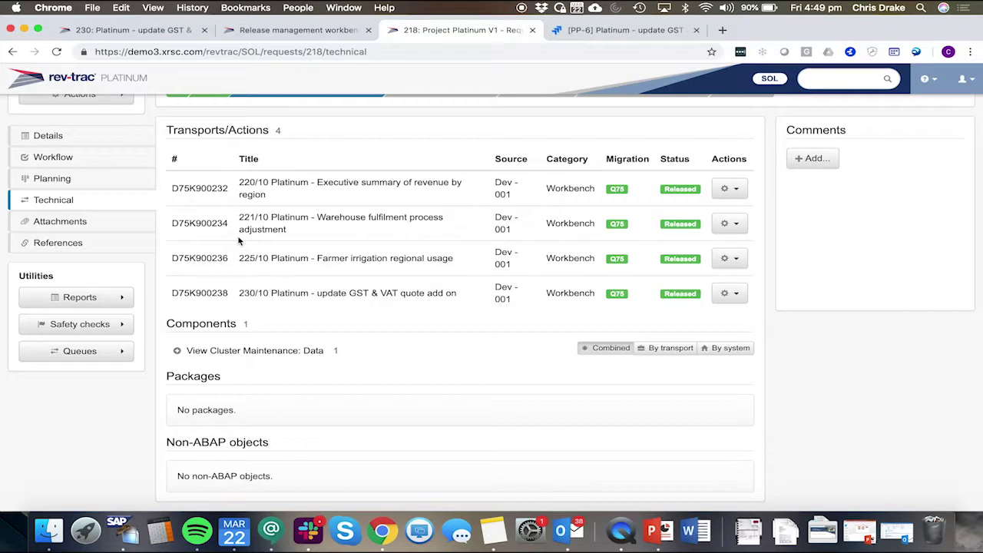
pyautogui.scroll(1, 338, 214)
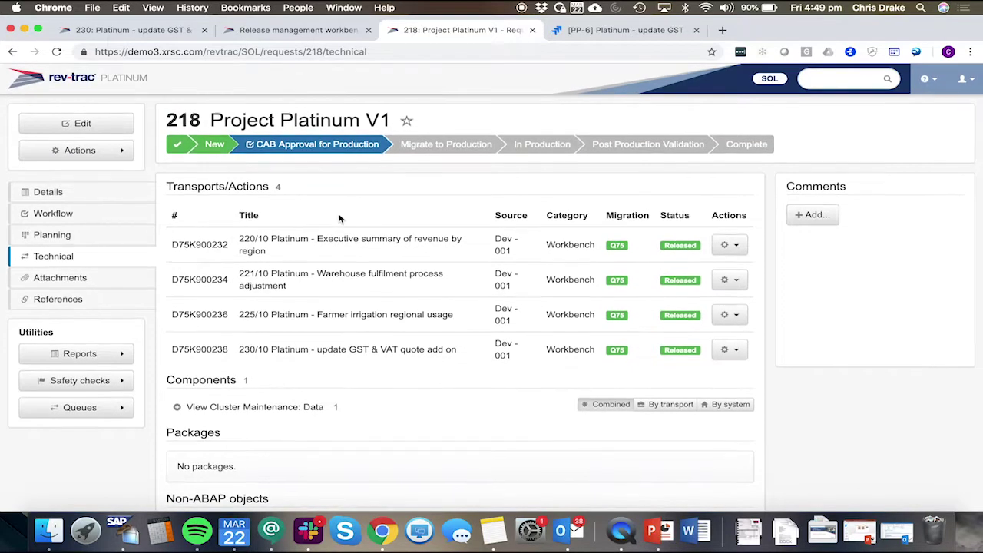
# Return to Jira issue PP-6 and reload it to check its fix version
pyautogui.hotkey('ctrl', 'Tab')
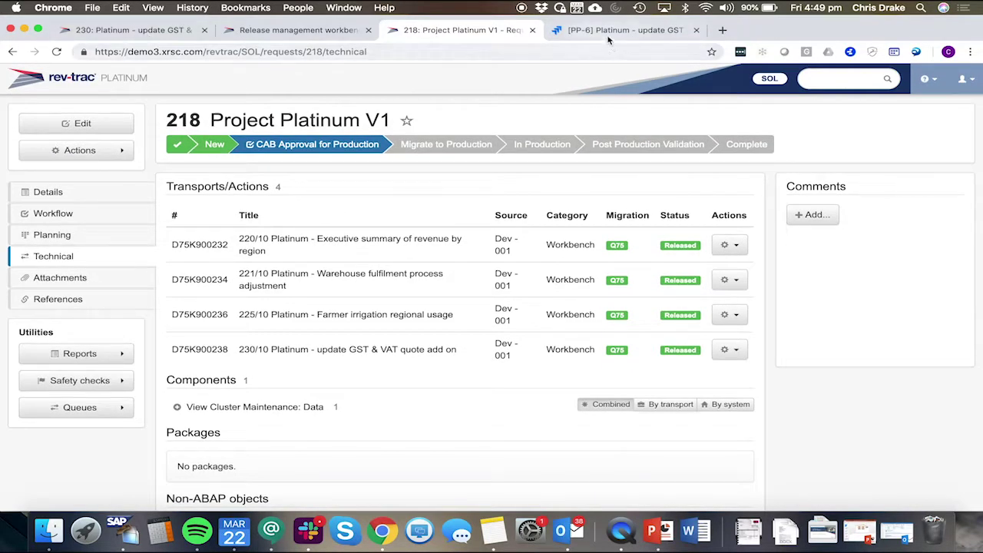
pyautogui.click(51, 51)
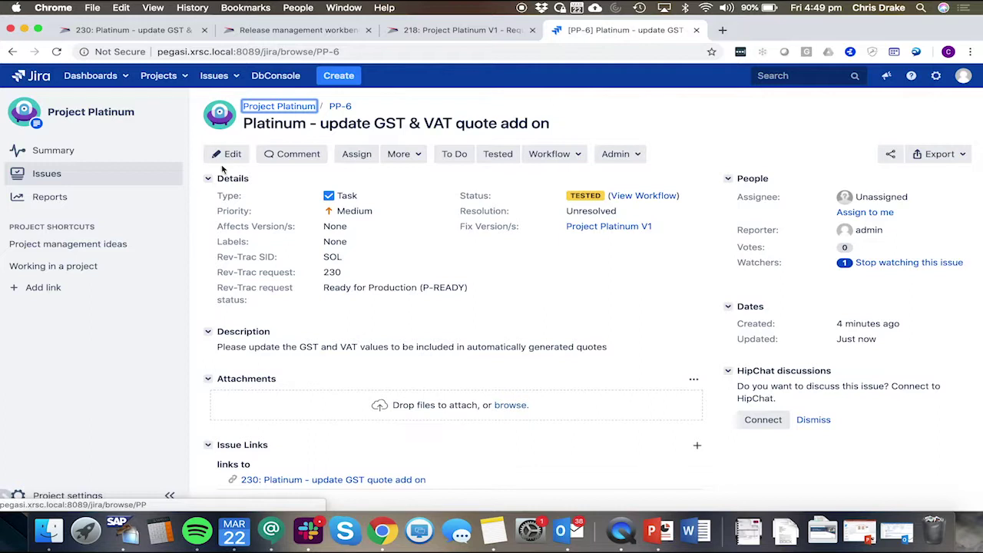
# Return to release 218 in Rev-Trac and approve CAB Approval for Production, entering the account password
pyautogui.click(265, 33)
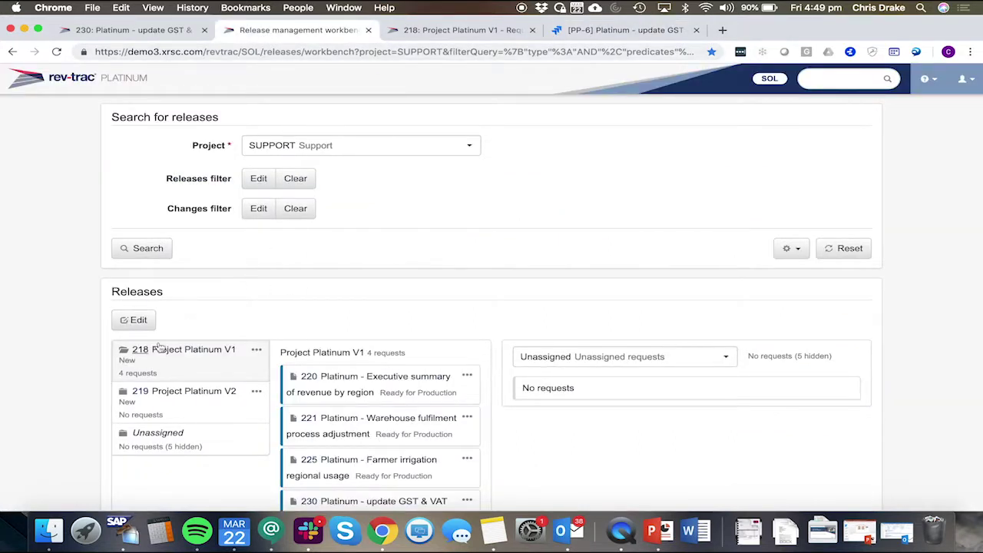
pyautogui.click(470, 34)
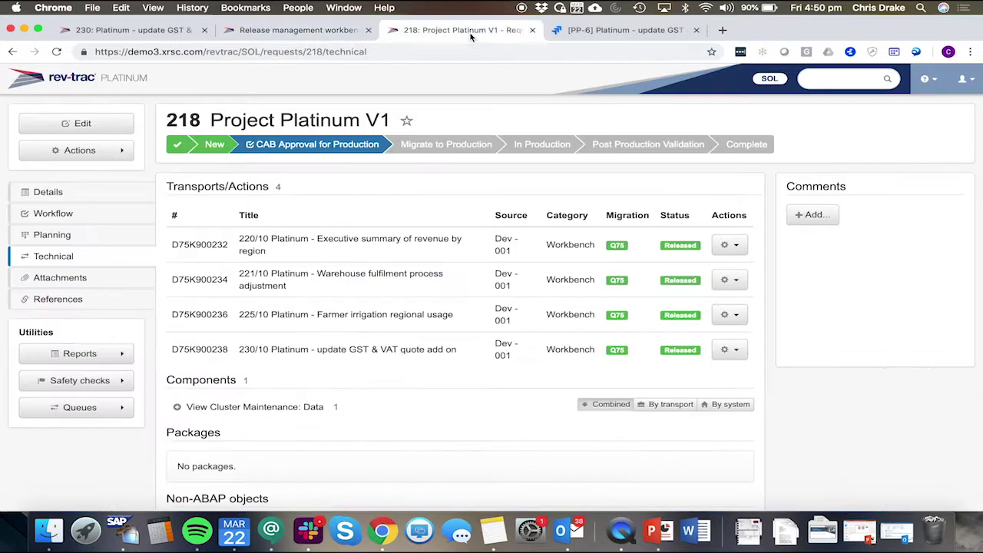
pyautogui.click(280, 138)
pyautogui.click(431, 255)
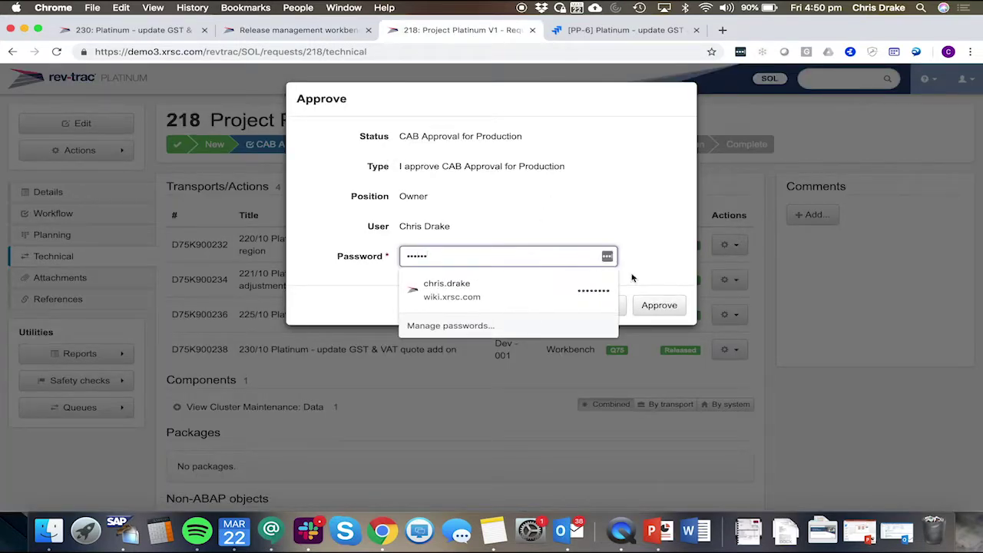
pyautogui.click(654, 305)
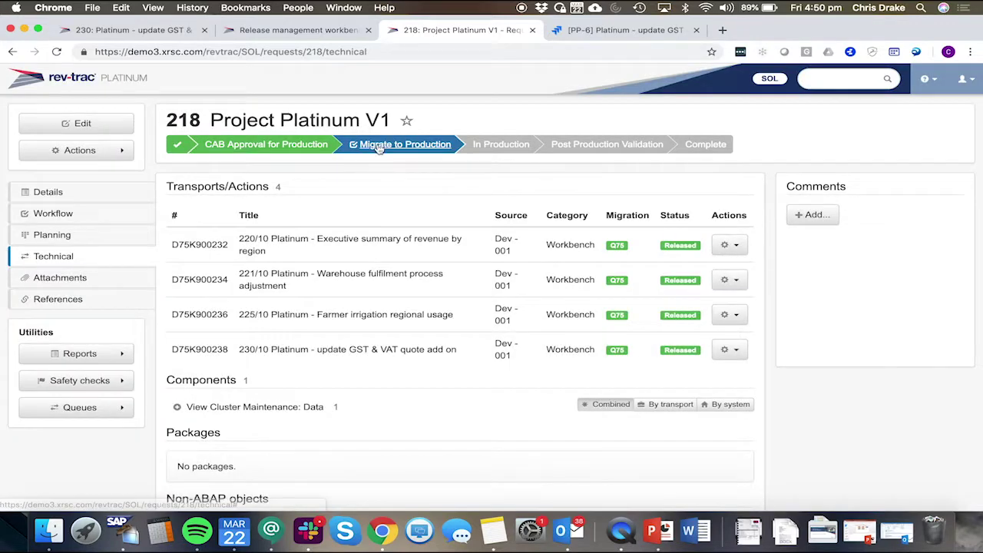
# Approve Migrate to Production for release 218, continuing through the post-approval actions and pre-approval checks and entering the account password
pyautogui.click(407, 143)
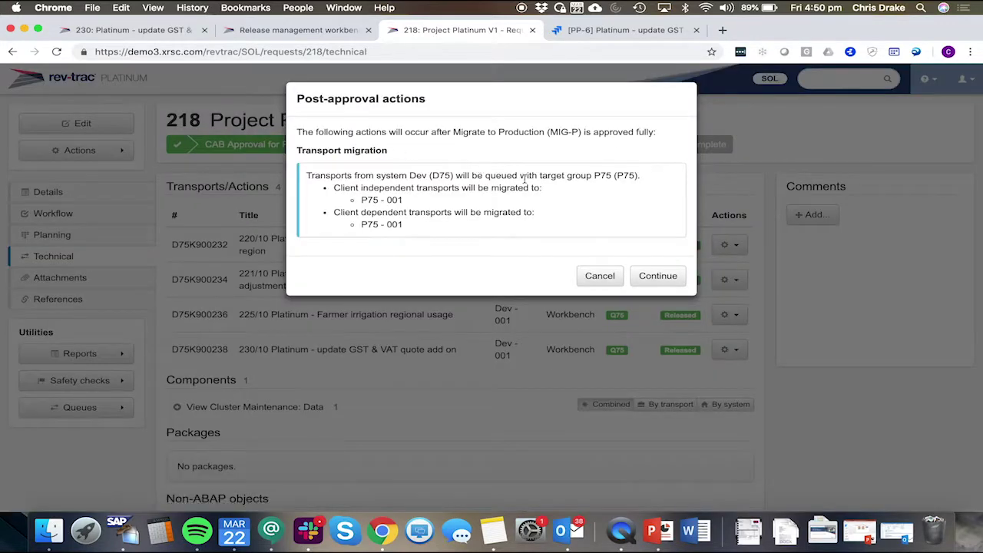
pyautogui.click(658, 275)
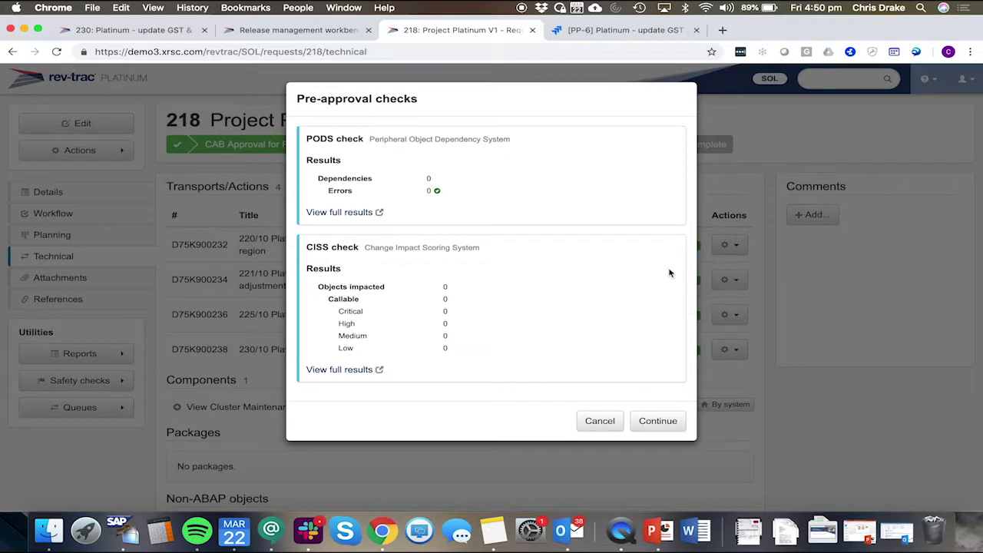
pyautogui.click(657, 421)
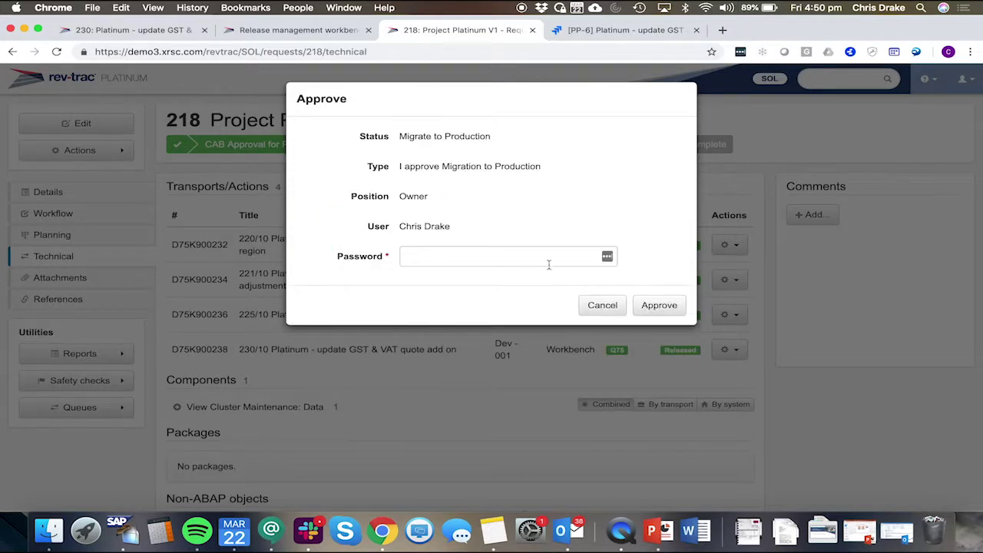
pyautogui.click(545, 258)
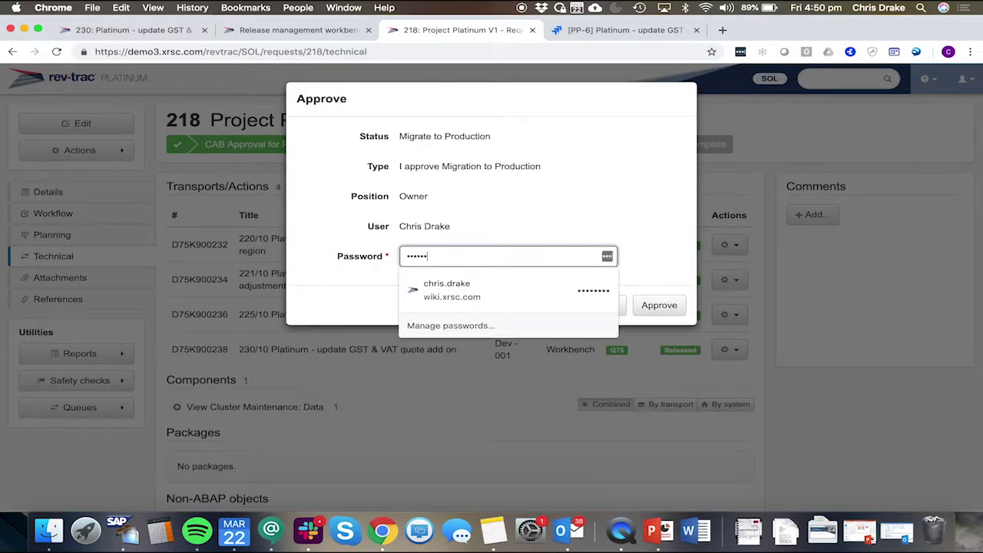
pyautogui.press('Return')
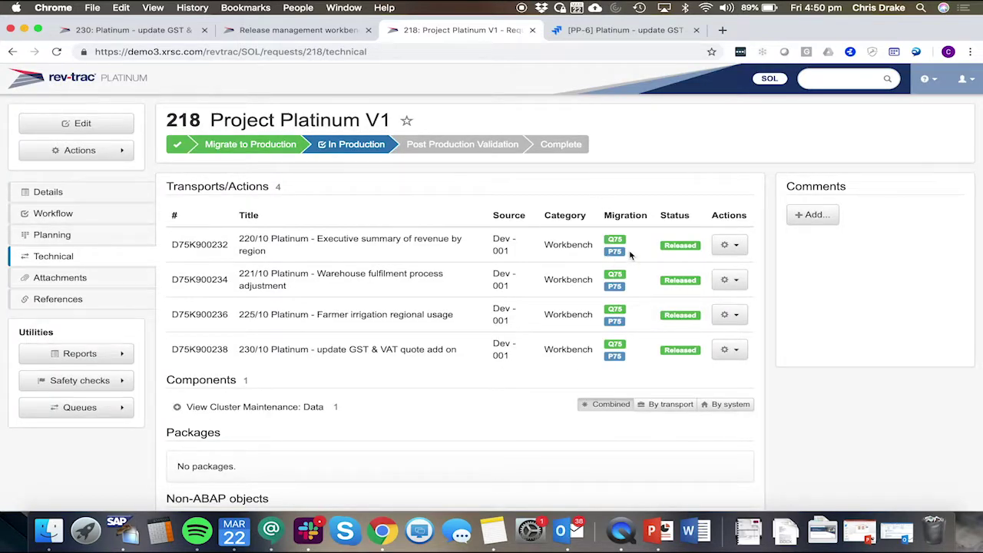
# Review the migration log report for release 218, refresh its results, and return to the reloaded technical page of the release
pyautogui.click(56, 52)
pyautogui.click(84, 360)
pyautogui.click(176, 416)
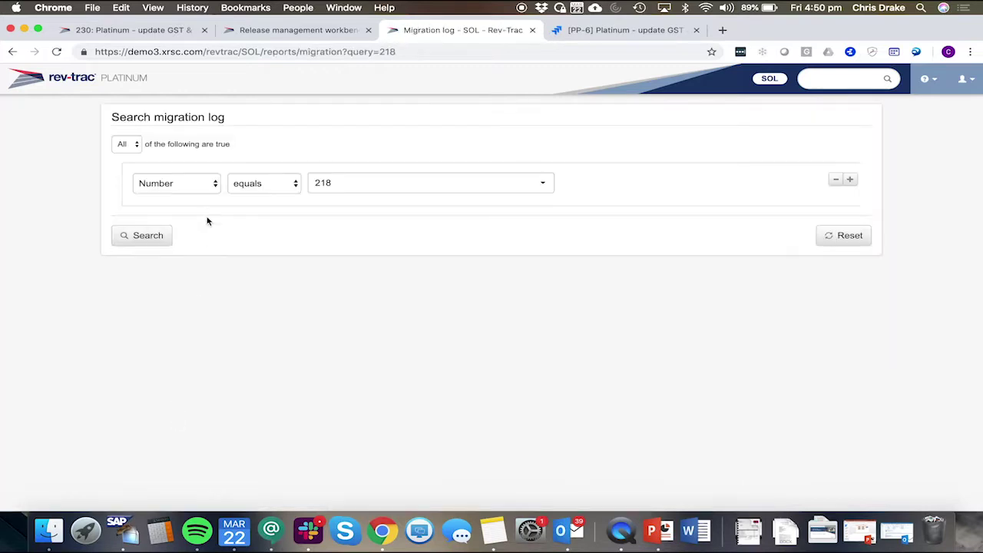
pyautogui.scroll(-1, 526, 211)
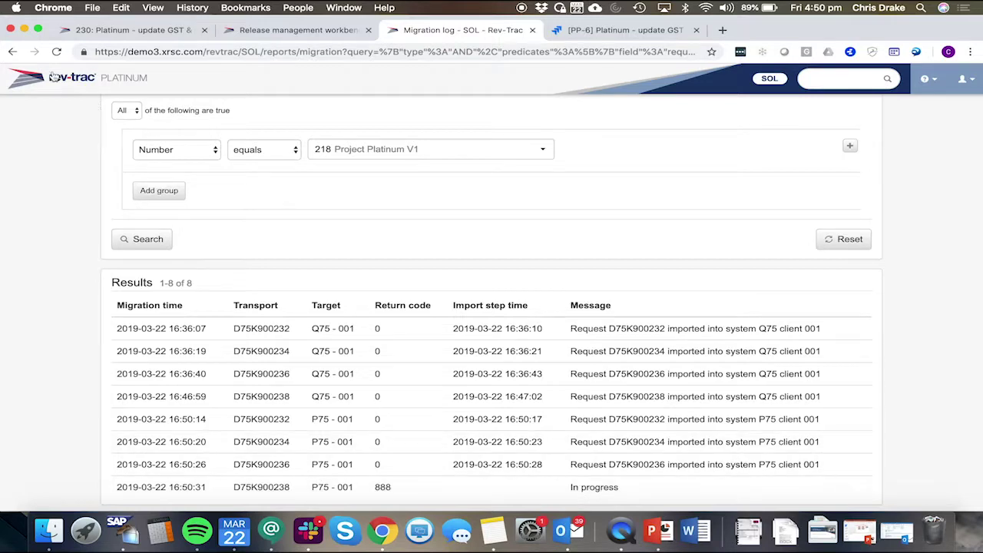
pyautogui.click(56, 52)
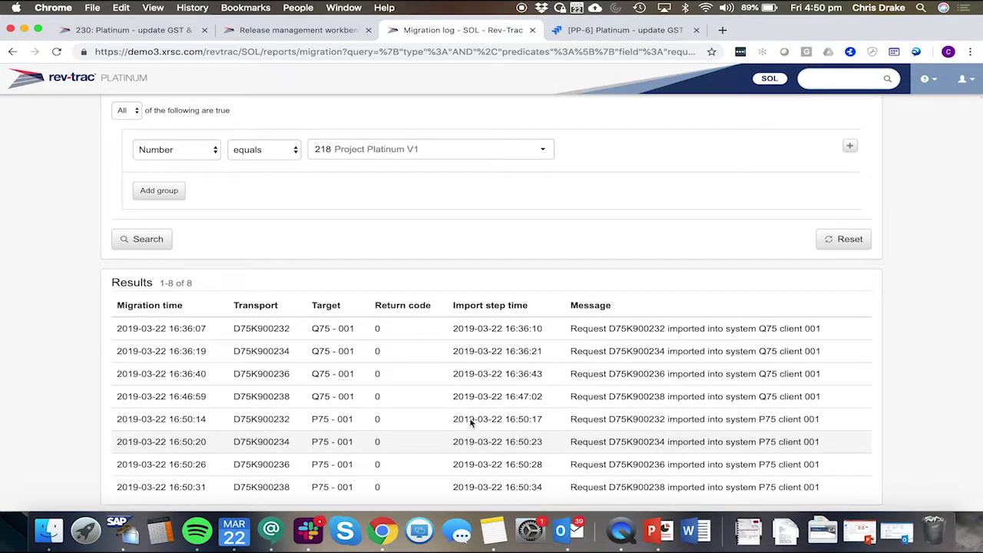
pyautogui.click(12, 54)
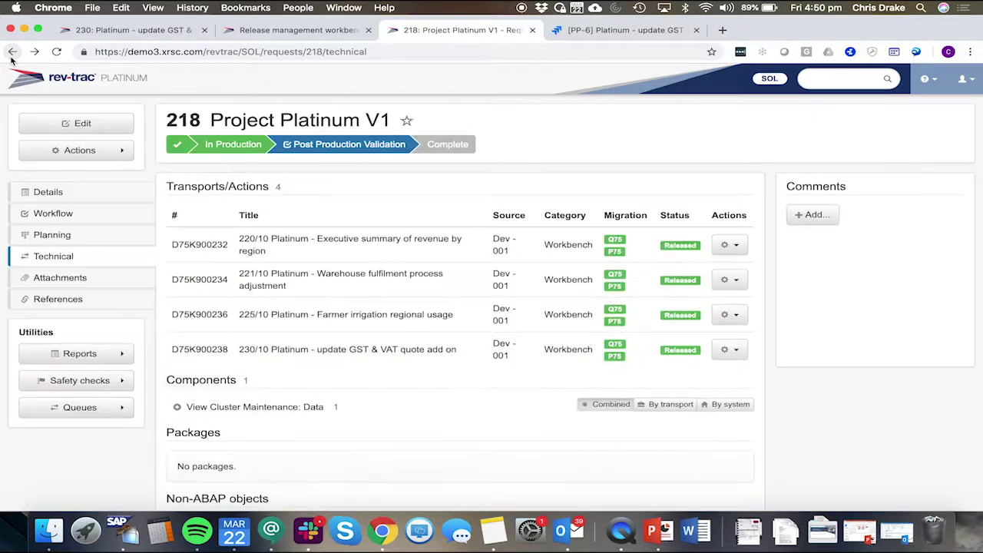
pyautogui.click(58, 51)
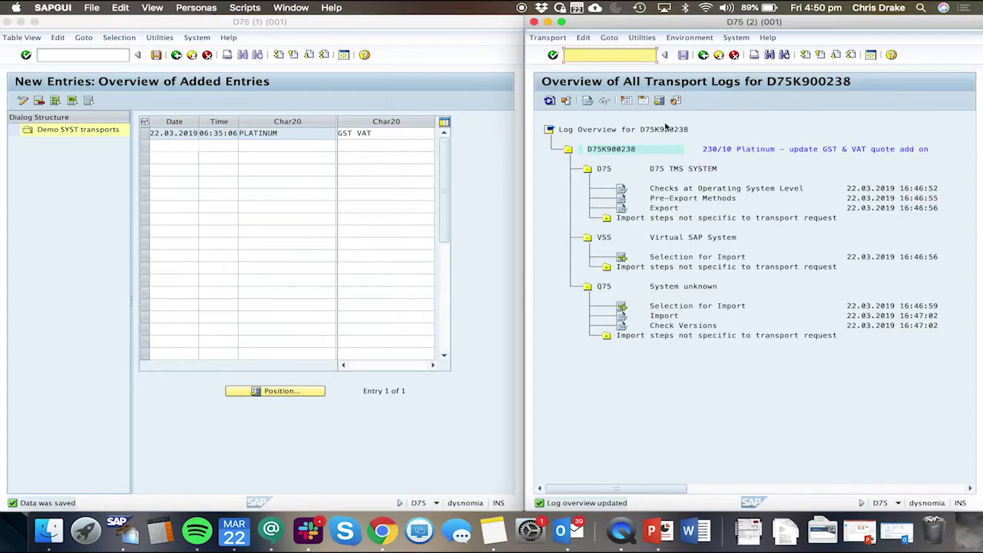
# Switch to SAP GUI, refresh the transport logs for D75K900238, and expand the P75 system's import steps
pyautogui.click(549, 101)
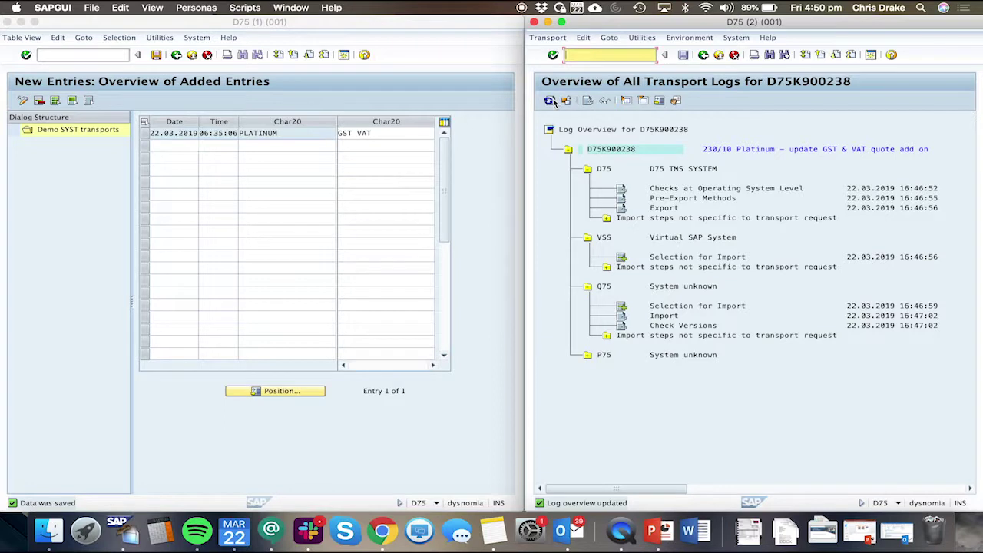
pyautogui.click(586, 356)
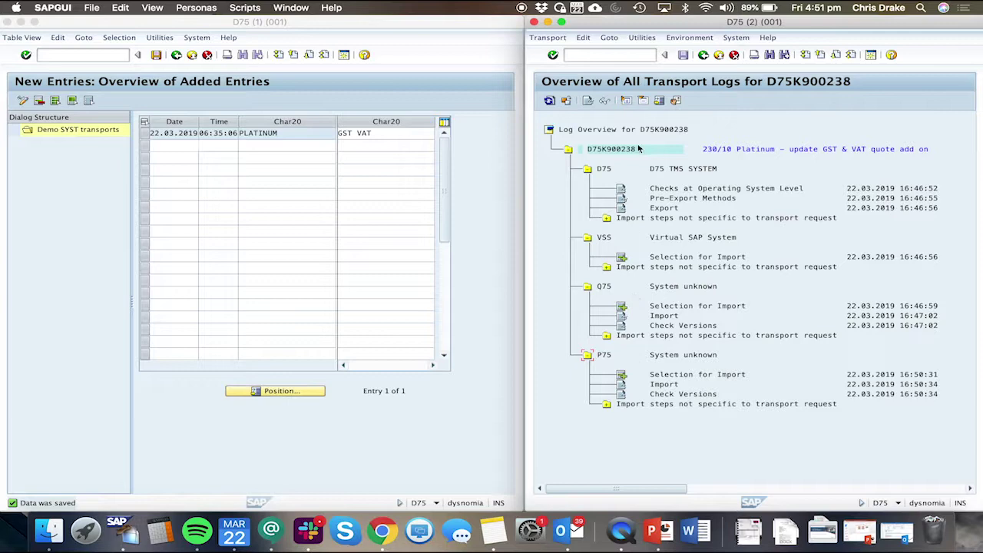
# Switch back to Chrome, reload Rev-Trac's release management workbench, and check the request statuses under Project Platinum V1
pyautogui.press('super+Tab')
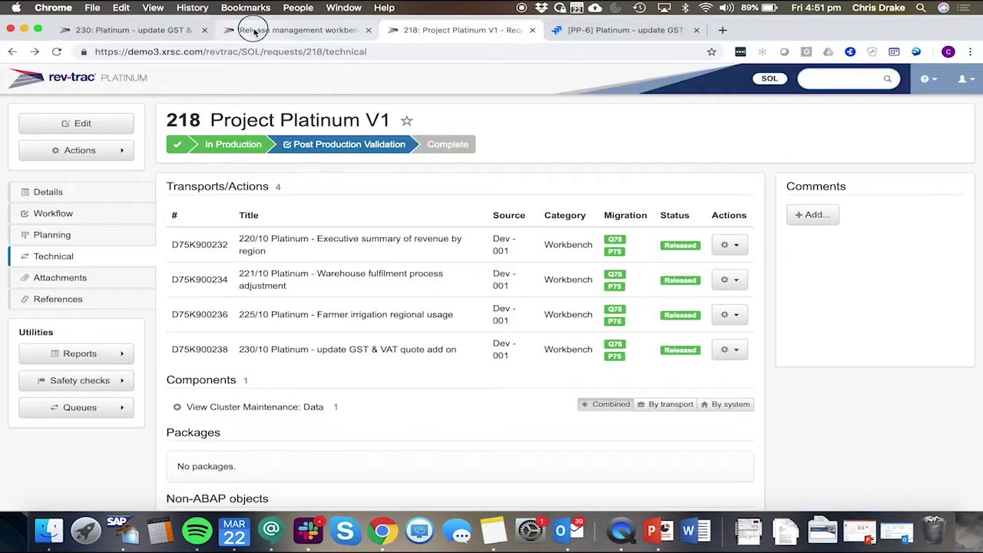
pyautogui.click(257, 30)
pyautogui.click(56, 51)
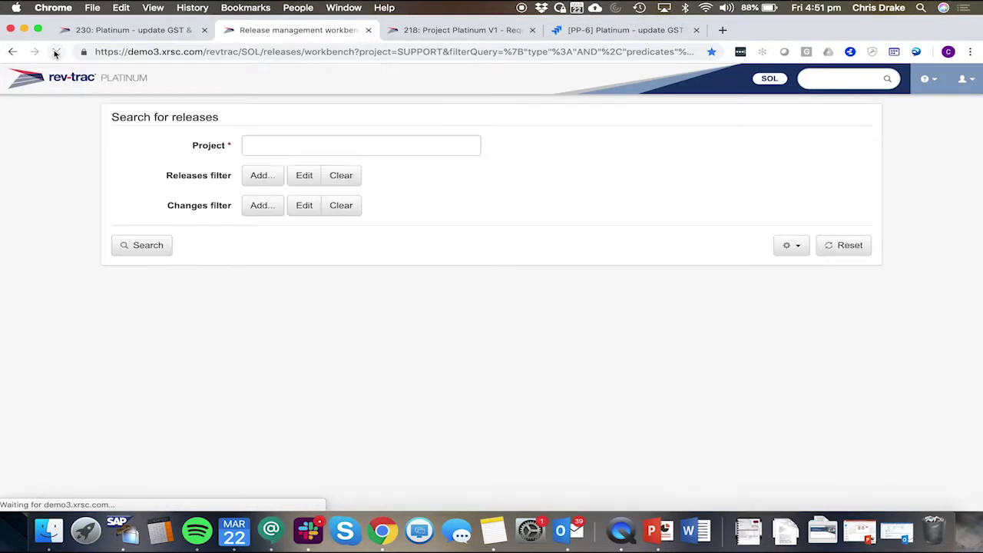
pyautogui.scroll(-2, 370, 351)
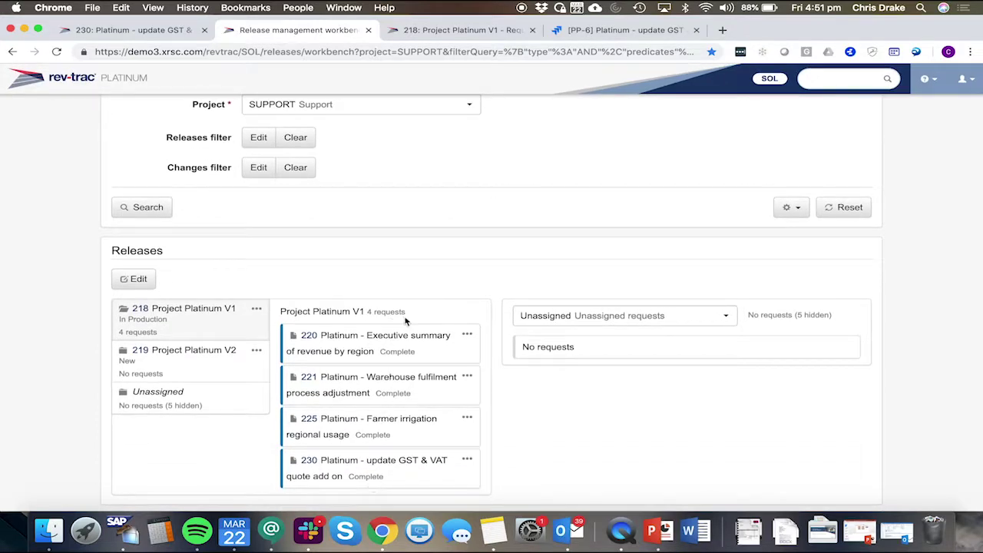
# Return to Jira issue PP-6, reload it, and transition its workflow status to Closed
pyautogui.click(590, 31)
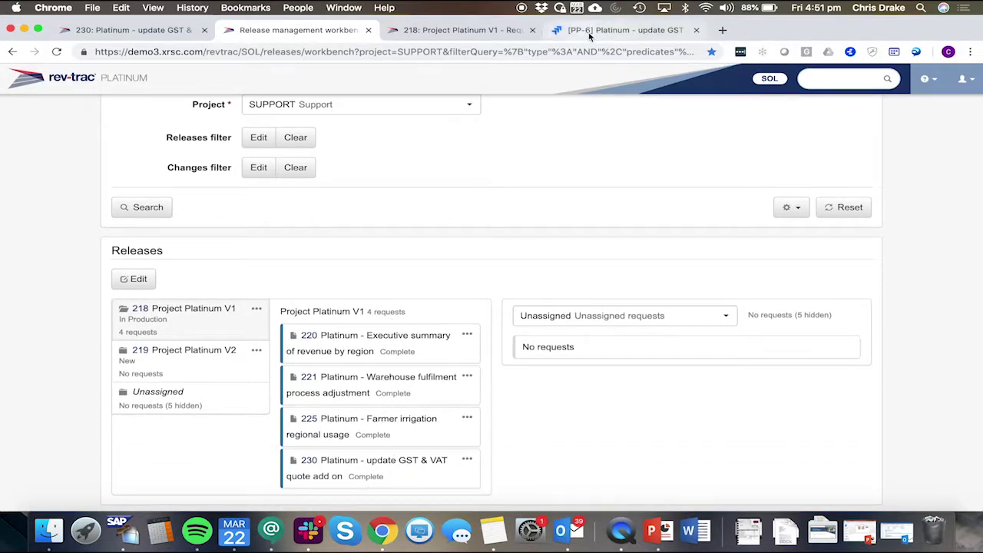
pyautogui.click(57, 51)
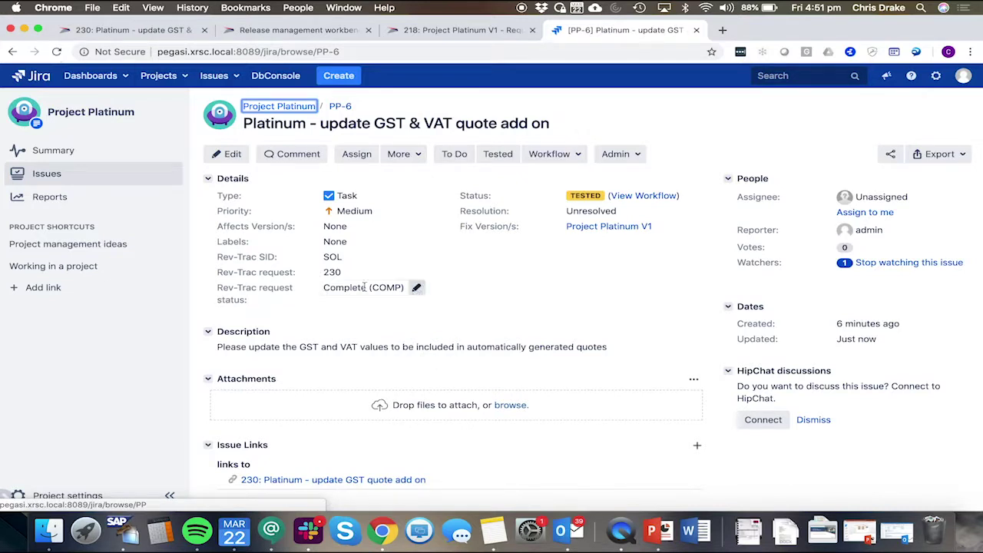
pyautogui.click(564, 153)
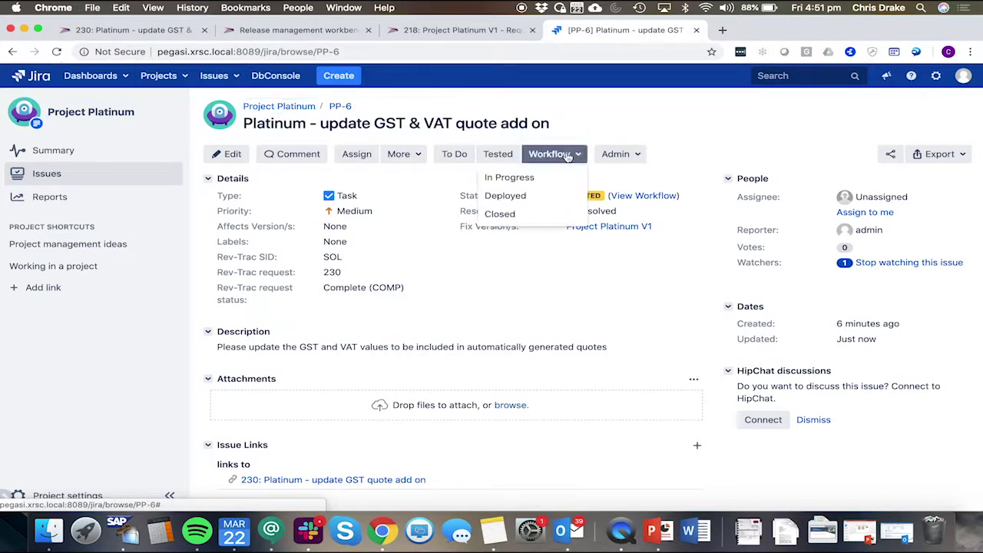
pyautogui.click(514, 213)
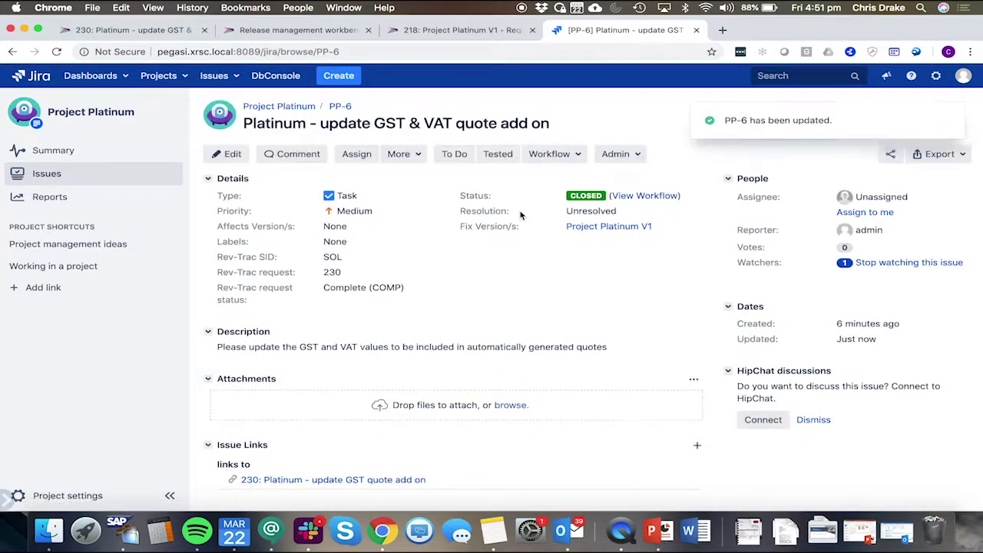